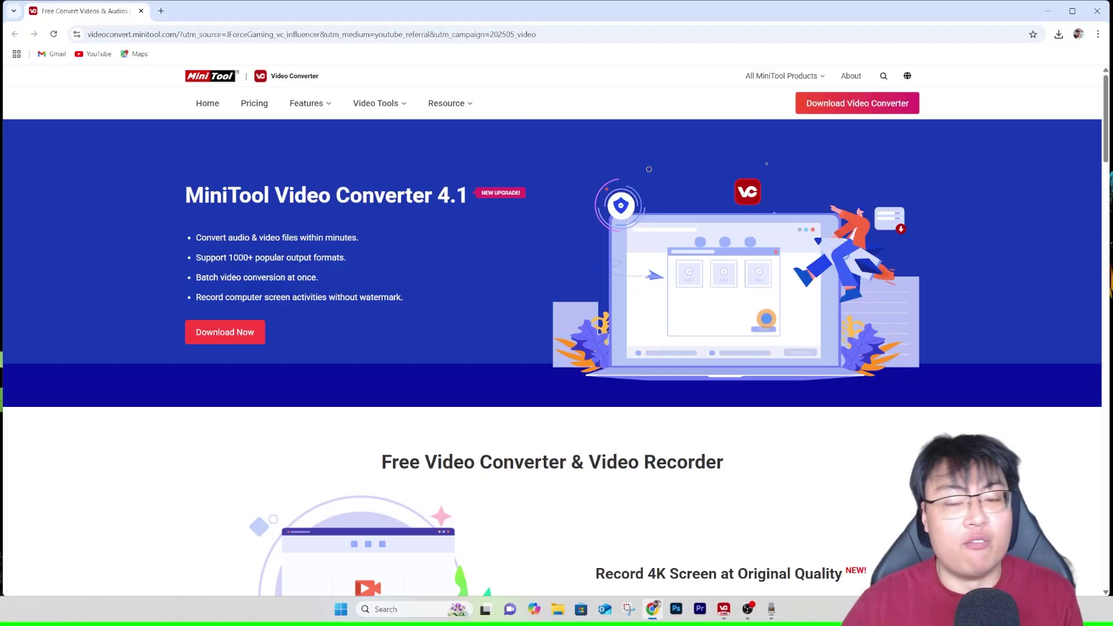
Scroll down through the feature sections of the MiniTool product page in Chrome.
{"action": "scroll", "coordinate": [556, 313], "scroll_direction": "down", "scroll_amount": 1}
{"action": "scroll", "coordinate": [556, 313], "scroll_direction": "down", "scroll_amount": 1}
{"action": "scroll", "coordinate": [557, 312], "scroll_direction": "down", "scroll_amount": 1}
{"action": "scroll", "coordinate": [557, 313], "scroll_direction": "down", "scroll_amount": 1}
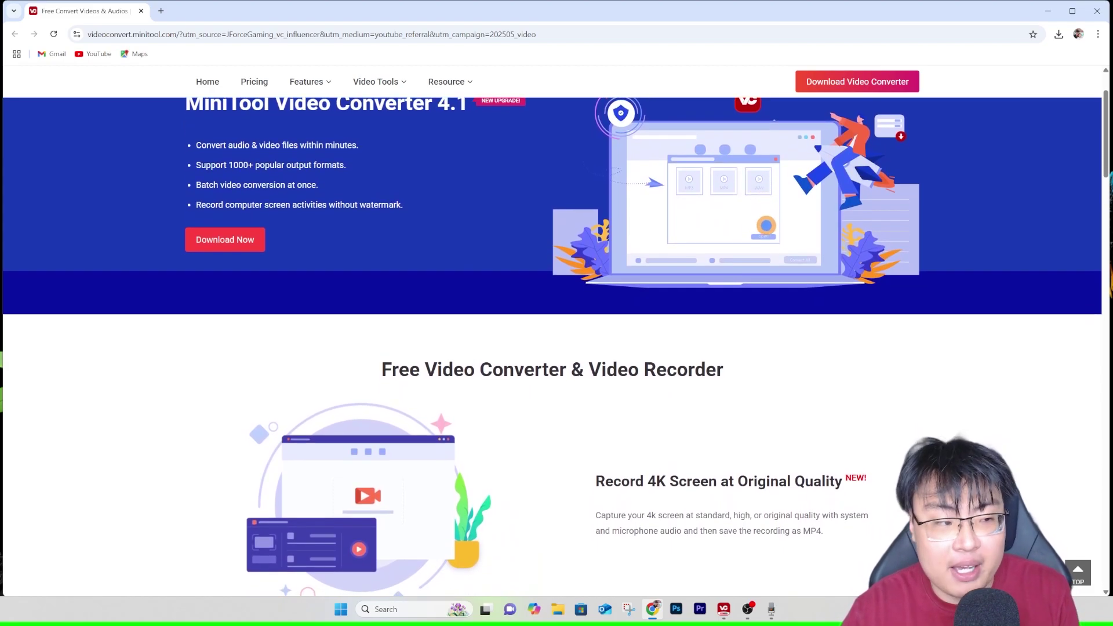
{"action": "scroll", "coordinate": [557, 313], "scroll_direction": "down", "scroll_amount": 1}
{"action": "scroll", "coordinate": [556, 313], "scroll_direction": "down", "scroll_amount": 1}
{"action": "scroll", "coordinate": [557, 313], "scroll_direction": "down", "scroll_amount": 1}
{"action": "scroll", "coordinate": [556, 313], "scroll_direction": "down", "scroll_amount": 1}
{"action": "scroll", "coordinate": [556, 313], "scroll_direction": "down", "scroll_amount": 1}
{"action": "scroll", "coordinate": [557, 313], "scroll_direction": "down", "scroll_amount": 1}
{"action": "scroll", "coordinate": [556, 313], "scroll_direction": "down", "scroll_amount": 1}
{"action": "scroll", "coordinate": [556, 313], "scroll_direction": "down", "scroll_amount": 1}
{"action": "scroll", "coordinate": [556, 313], "scroll_direction": "down", "scroll_amount": 1}
{"action": "scroll", "coordinate": [557, 313], "scroll_direction": "down", "scroll_amount": 1}
{"action": "scroll", "coordinate": [556, 313], "scroll_direction": "down", "scroll_amount": 1}
{"action": "scroll", "coordinate": [556, 313], "scroll_direction": "down", "scroll_amount": 1}
{"action": "scroll", "coordinate": [557, 313], "scroll_direction": "down", "scroll_amount": 1}
{"action": "scroll", "coordinate": [556, 313], "scroll_direction": "down", "scroll_amount": 1}
{"action": "scroll", "coordinate": [556, 313], "scroll_direction": "down", "scroll_amount": 1}
{"action": "scroll", "coordinate": [557, 313], "scroll_direction": "down", "scroll_amount": 1}
{"action": "scroll", "coordinate": [556, 313], "scroll_direction": "down", "scroll_amount": 1}
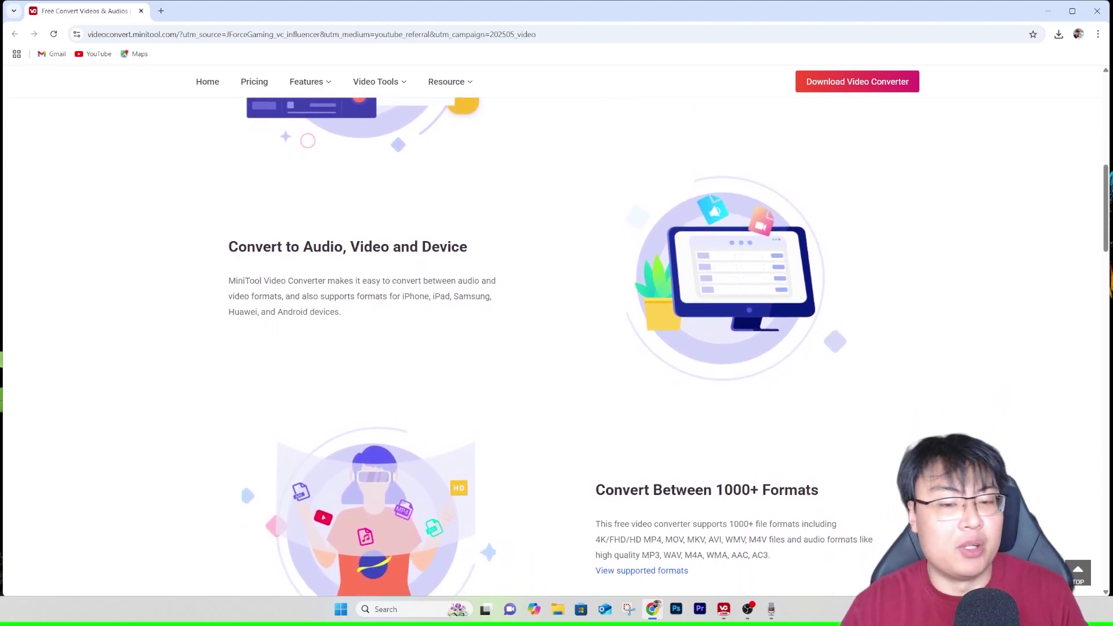
{"action": "scroll", "coordinate": [556, 313], "scroll_direction": "down", "scroll_amount": 1}
{"action": "scroll", "coordinate": [556, 313], "scroll_direction": "down", "scroll_amount": 1}
{"action": "scroll", "coordinate": [556, 313], "scroll_direction": "down", "scroll_amount": 1}
{"action": "scroll", "coordinate": [556, 312], "scroll_direction": "down", "scroll_amount": 1}
{"action": "scroll", "coordinate": [557, 313], "scroll_direction": "down", "scroll_amount": 1}
{"action": "scroll", "coordinate": [556, 312], "scroll_direction": "down", "scroll_amount": 1}
{"action": "scroll", "coordinate": [557, 313], "scroll_direction": "down", "scroll_amount": 1}
{"action": "scroll", "coordinate": [556, 313], "scroll_direction": "down", "scroll_amount": 1}
{"action": "scroll", "coordinate": [557, 313], "scroll_direction": "down", "scroll_amount": 1}
{"action": "scroll", "coordinate": [557, 313], "scroll_direction": "down", "scroll_amount": 1}
{"action": "scroll", "coordinate": [557, 313], "scroll_direction": "down", "scroll_amount": 1}
{"action": "scroll", "coordinate": [556, 313], "scroll_direction": "down", "scroll_amount": 1}
{"action": "scroll", "coordinate": [556, 313], "scroll_direction": "down", "scroll_amount": 1}
{"action": "scroll", "coordinate": [557, 313], "scroll_direction": "down", "scroll_amount": 1}
{"action": "scroll", "coordinate": [557, 313], "scroll_direction": "down", "scroll_amount": 1}
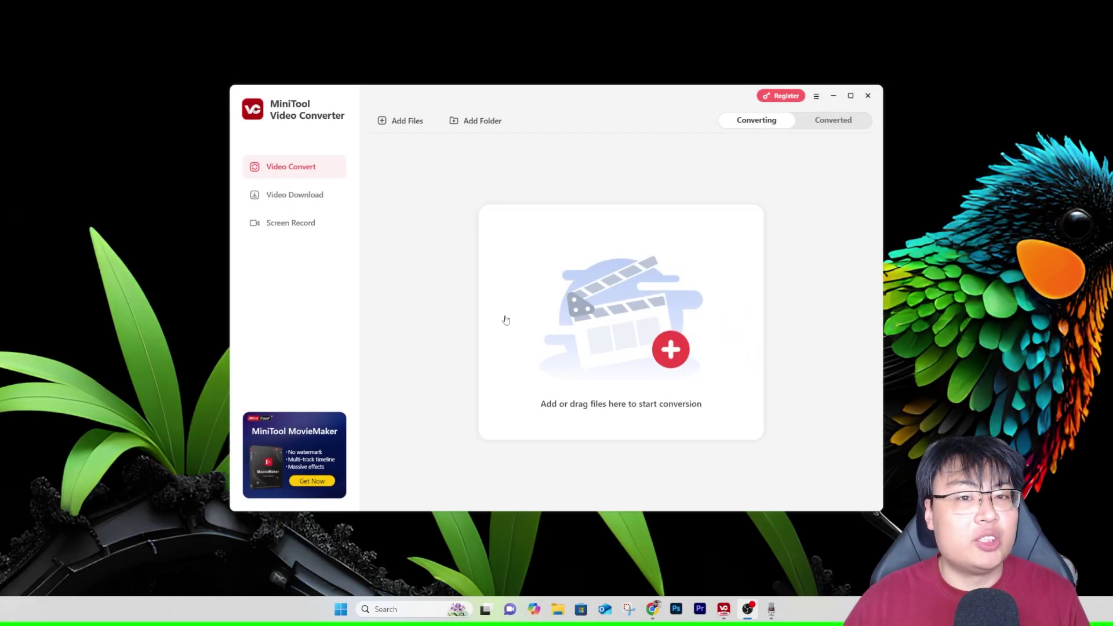
{"action": "left_click_drag", "start_coordinate": [638, 100], "coordinate": [630, 93]}
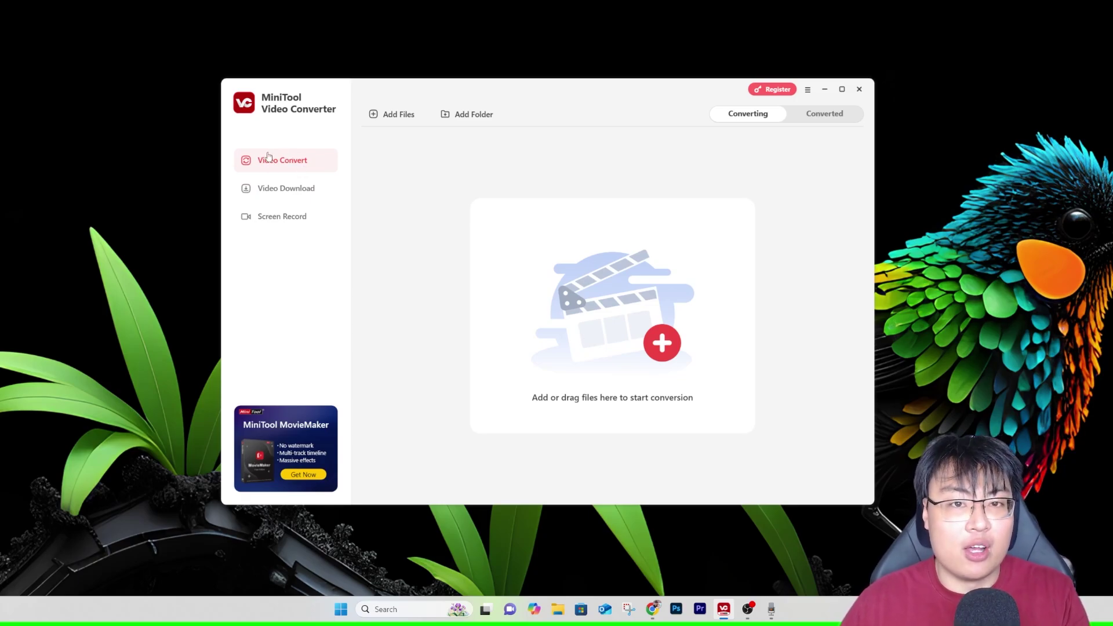
{"action": "left_click", "coordinate": [284, 188]}
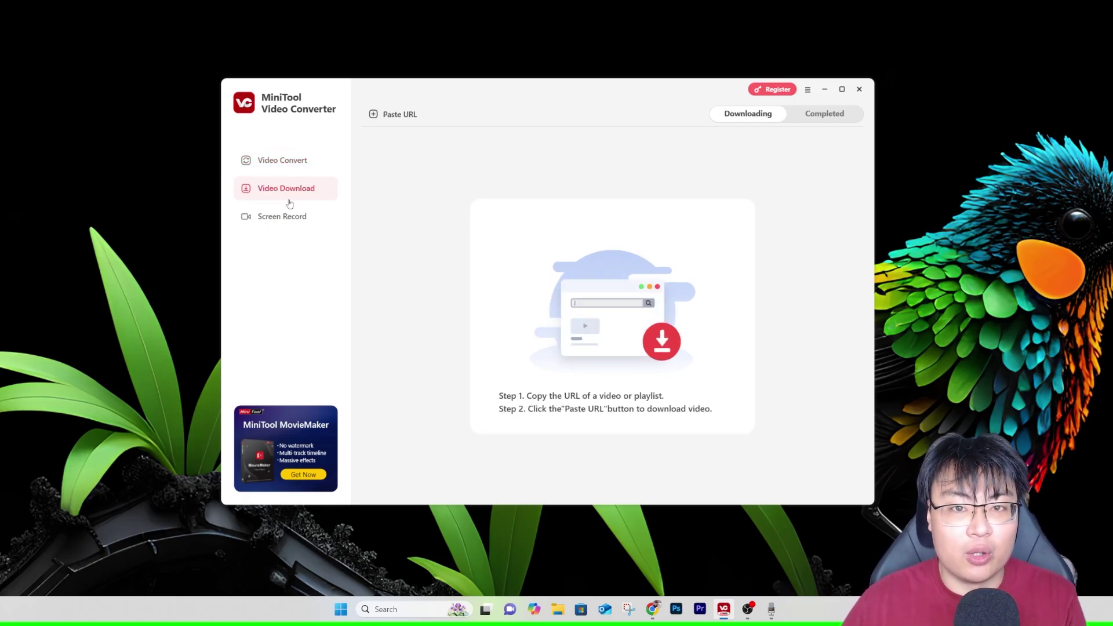
{"action": "left_click", "coordinate": [272, 215]}
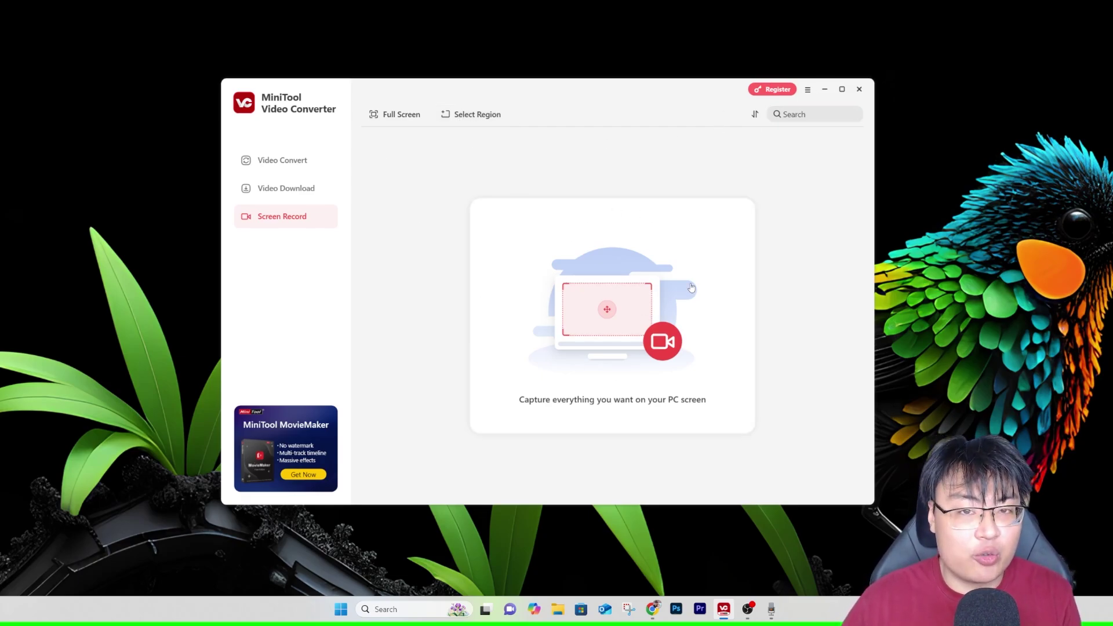
{"action": "left_click", "coordinate": [273, 161]}
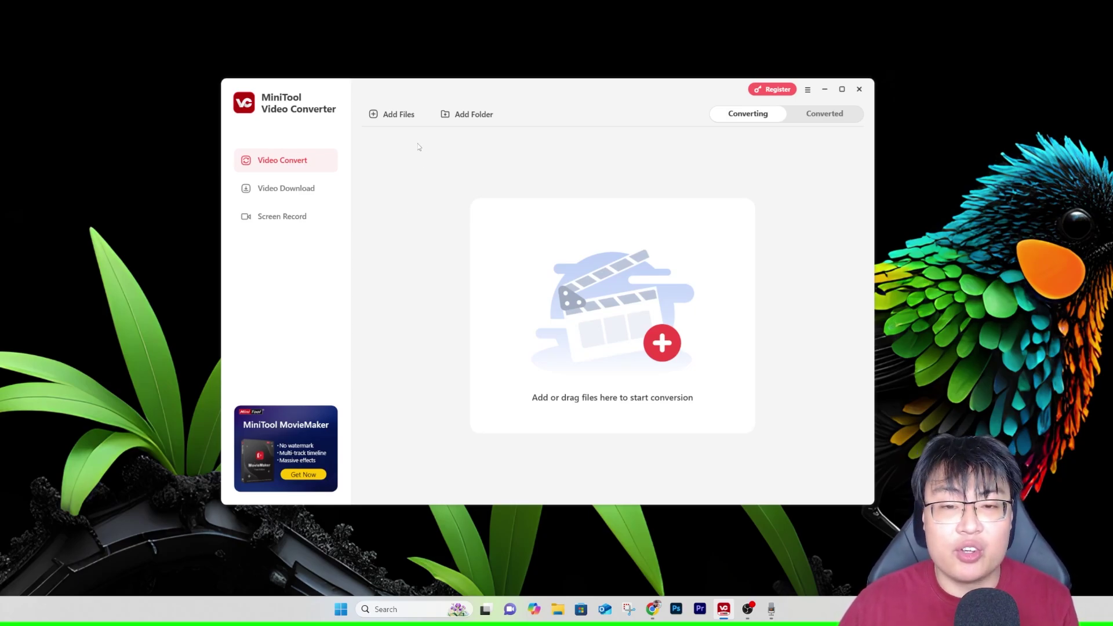
Place the sample MKV file on the desktop and check its properties.
{"action": "left_click", "coordinate": [382, 116]}
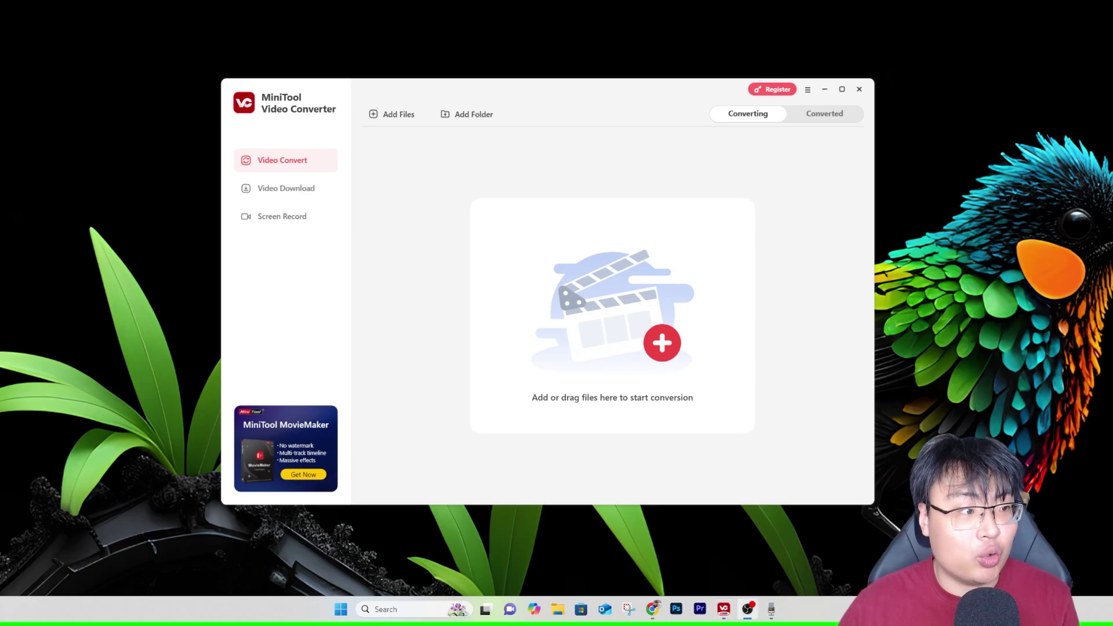
{"action": "left_click_drag", "start_coordinate": [296, 3], "coordinate": [391, 32]}
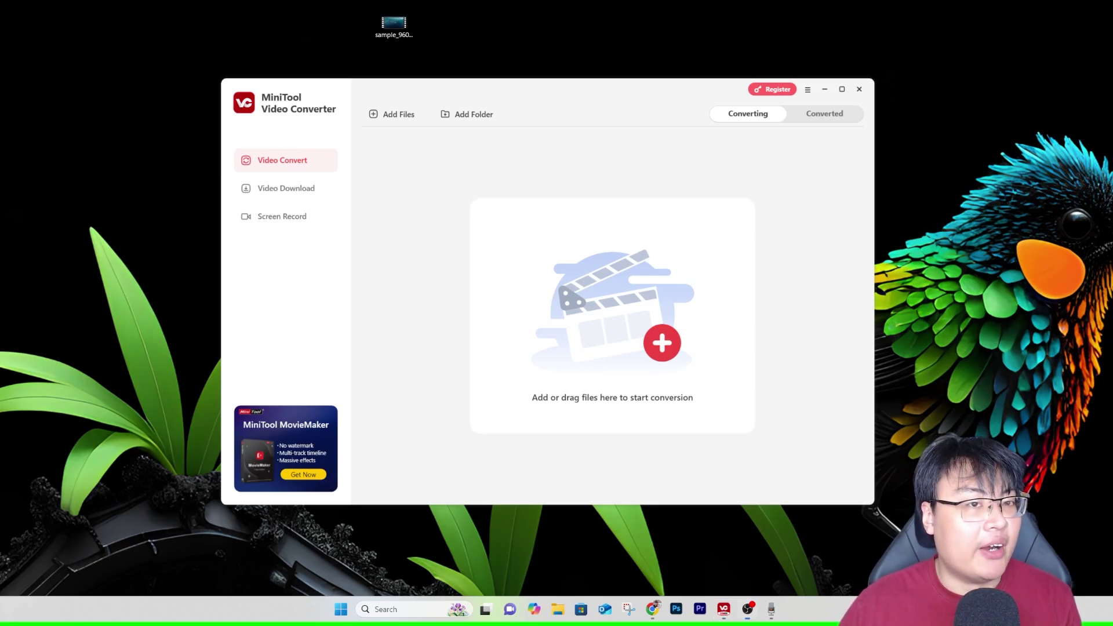
{"action": "right_click", "coordinate": [391, 23]}
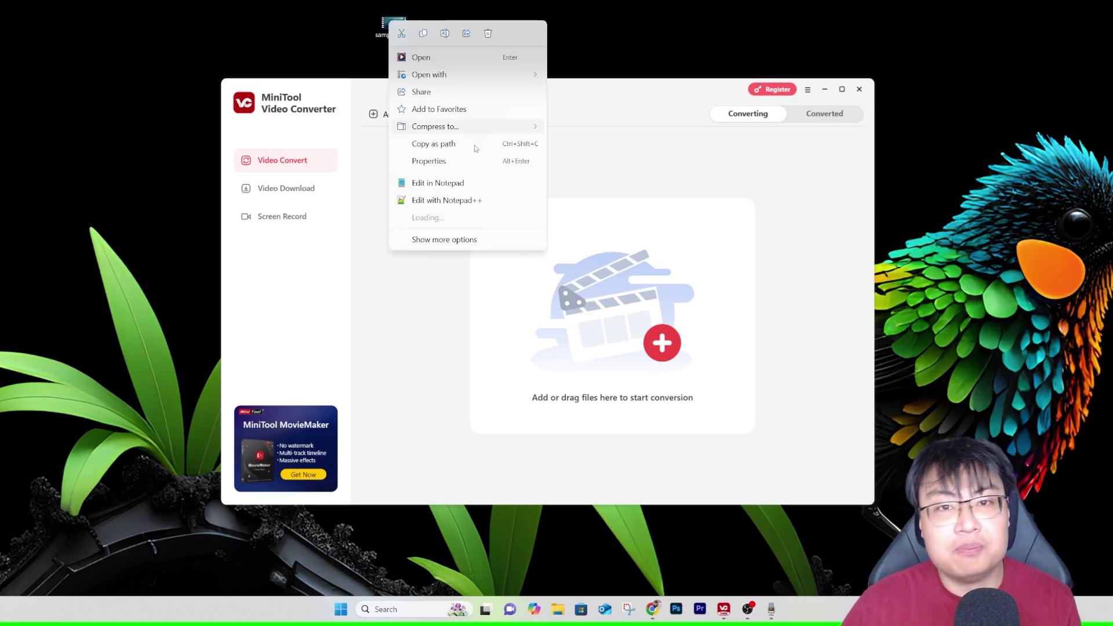
{"action": "left_click", "coordinate": [438, 162]}
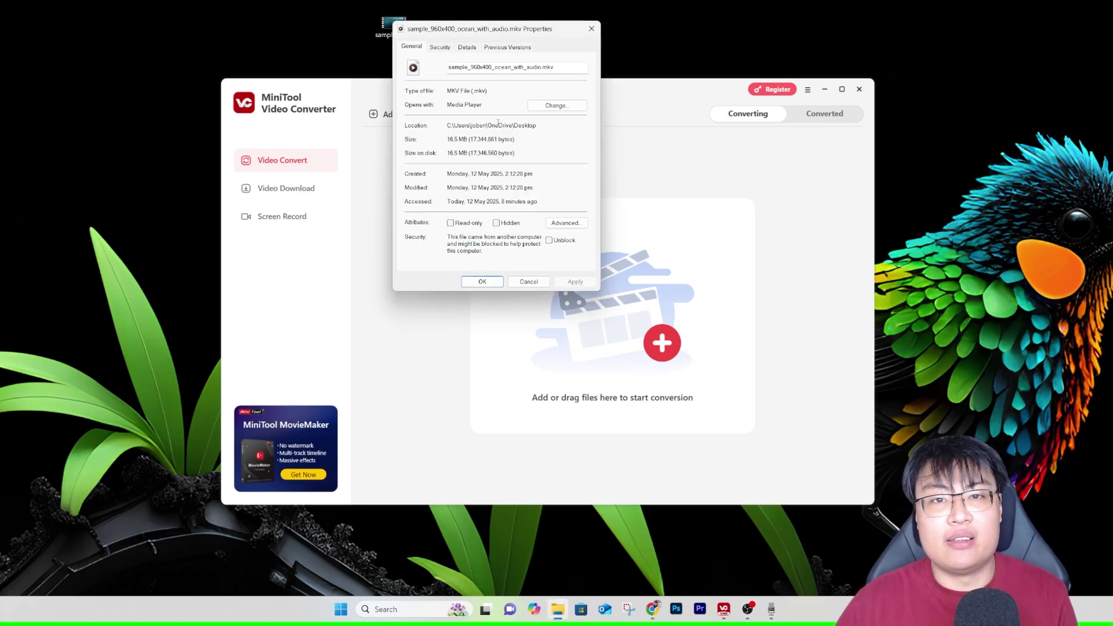
{"action": "left_click", "coordinate": [591, 29]}
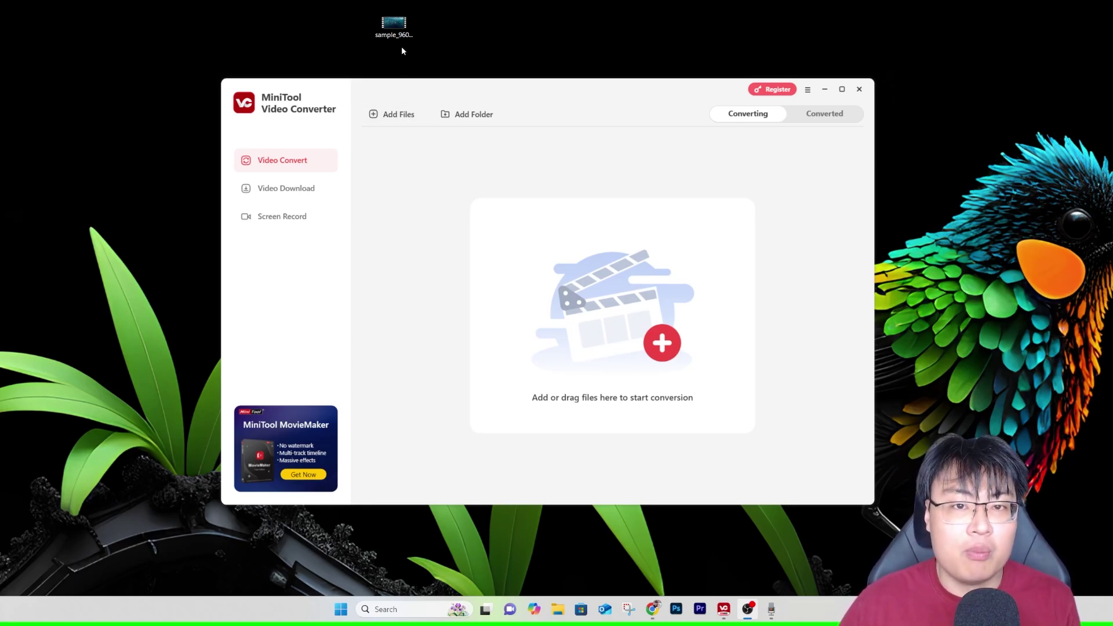
Import sample_960x400_ocean_with_audio.mkv from the Desktop into the conversion list.
{"action": "left_click_drag", "start_coordinate": [393, 24], "coordinate": [573, 217]}
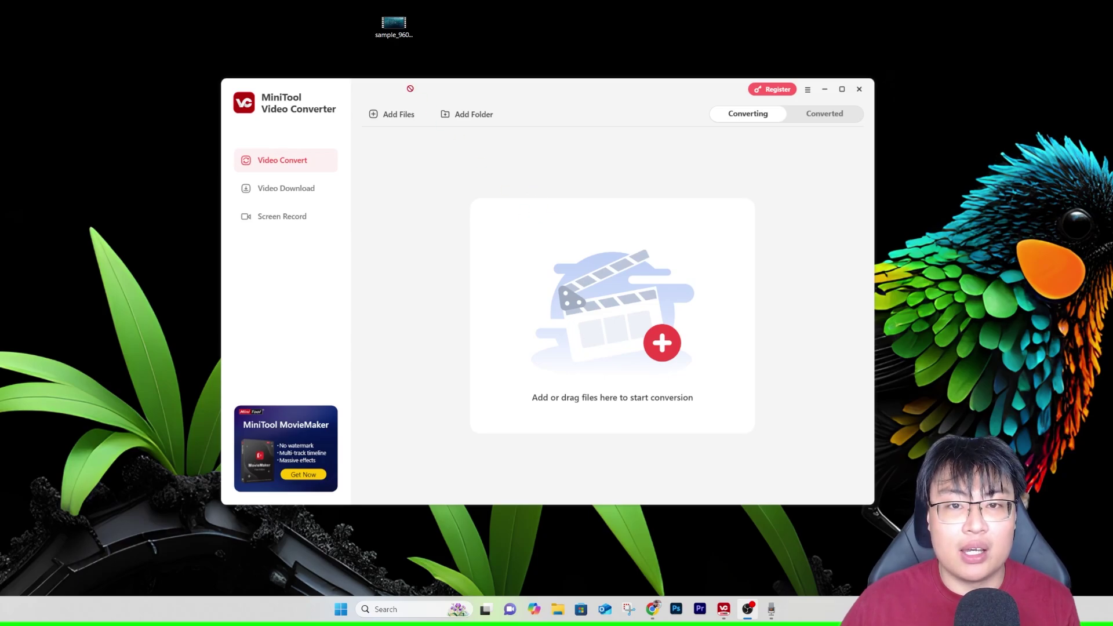
{"action": "left_click_drag", "start_coordinate": [410, 91], "coordinate": [406, 73]}
{"action": "left_click", "coordinate": [391, 114]}
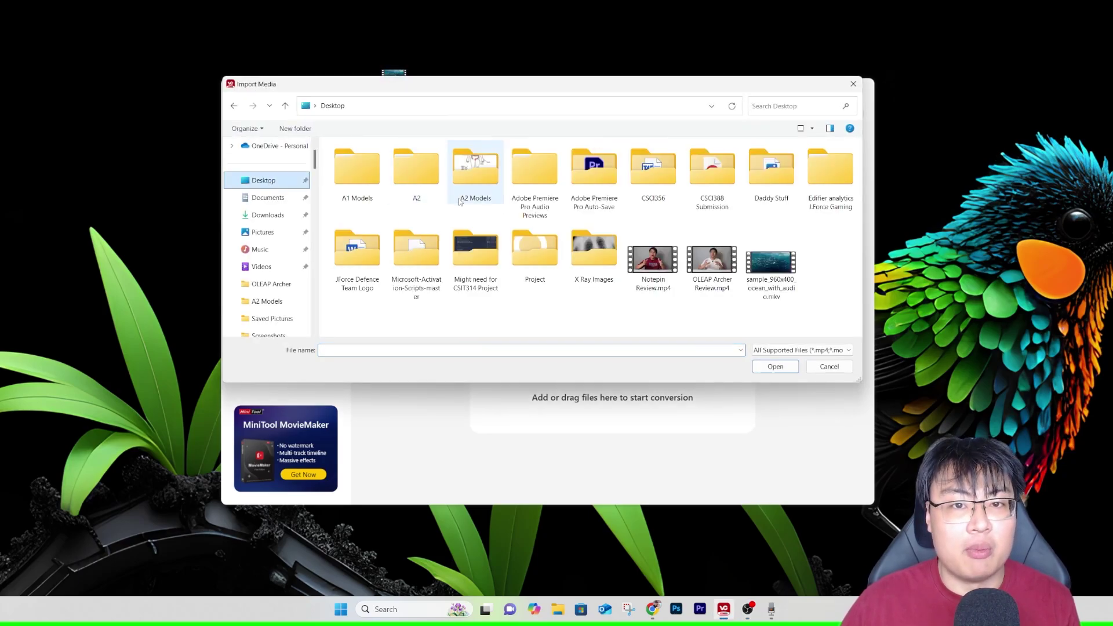
{"action": "double_click", "coordinate": [771, 264]}
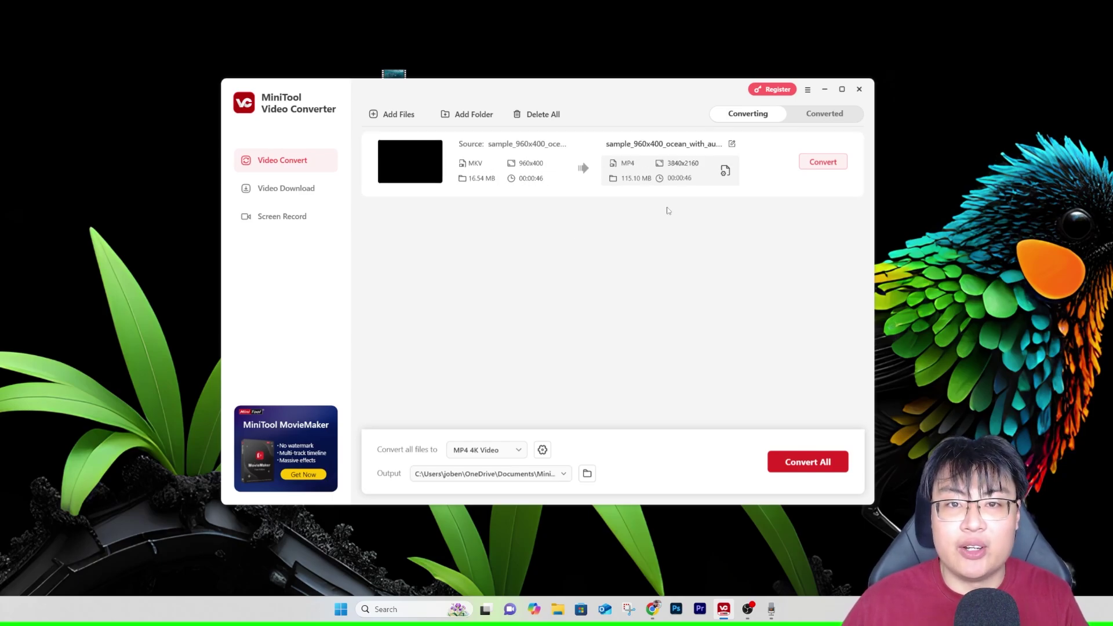
In the output format picker's Video tab, view the MOV, MKV, AVI and XVID presets.
{"action": "left_click", "coordinate": [503, 453]}
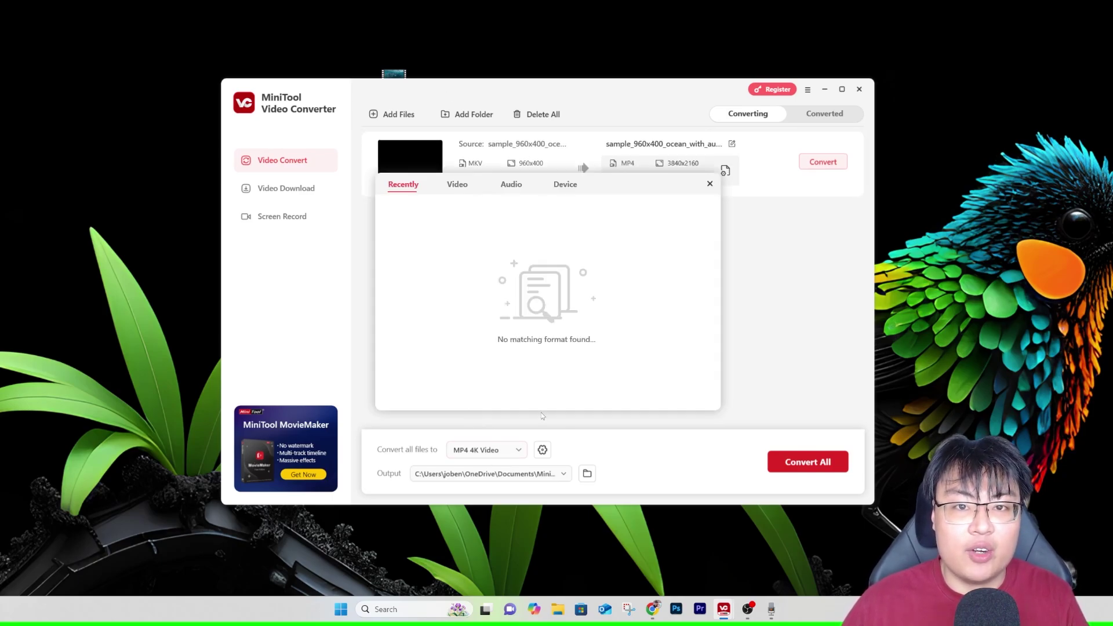
{"action": "left_click", "coordinate": [506, 462]}
{"action": "left_click", "coordinate": [518, 452]}
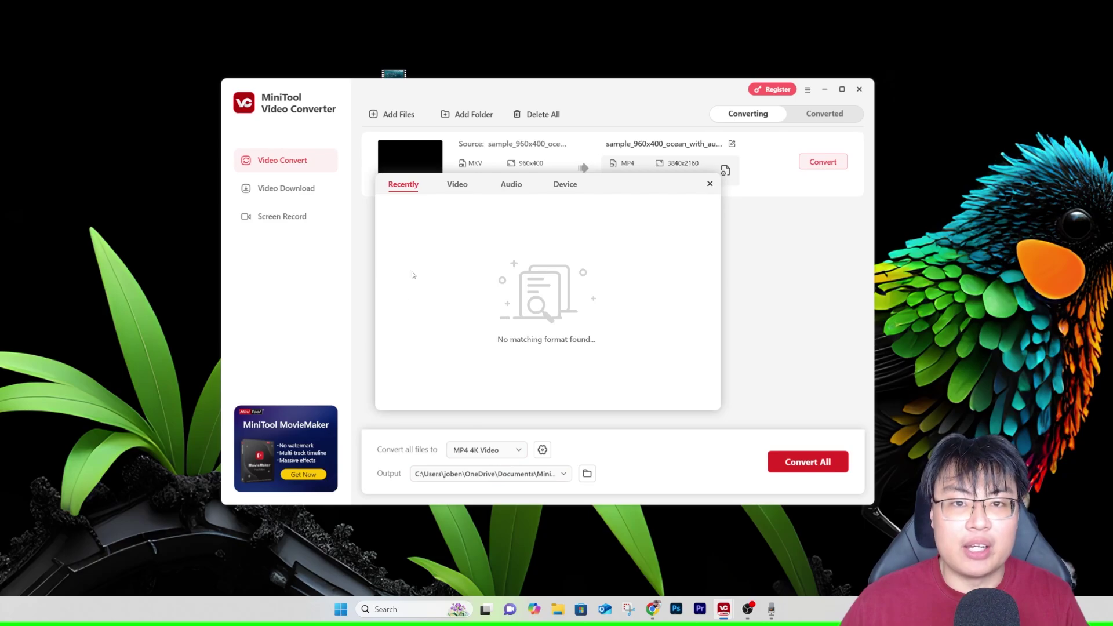
{"action": "left_click", "coordinate": [458, 185]}
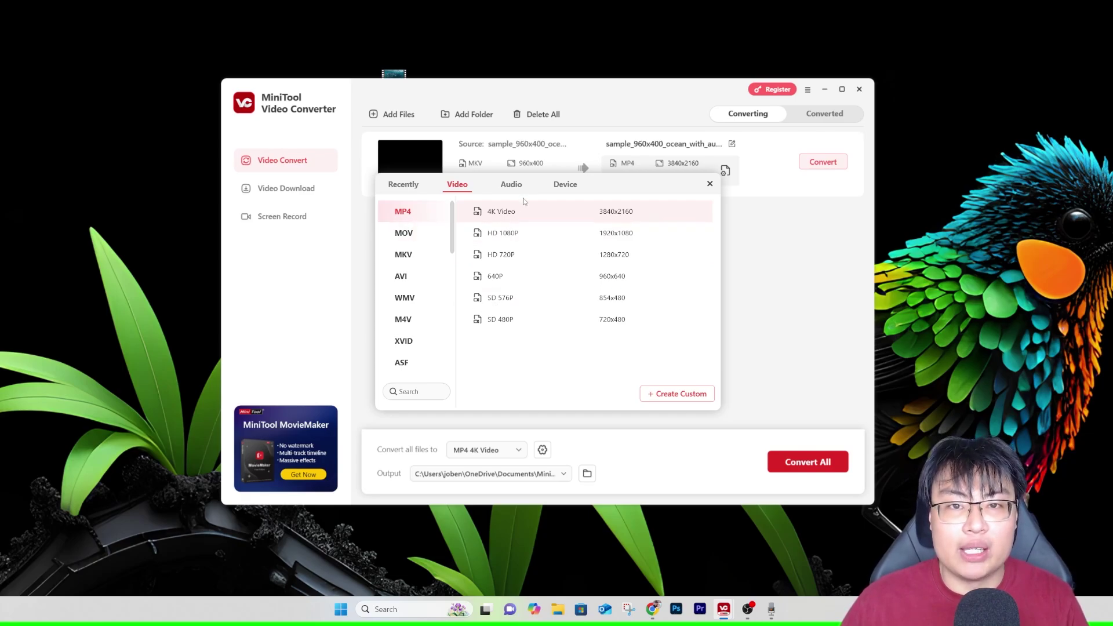
{"action": "left_click", "coordinate": [403, 233]}
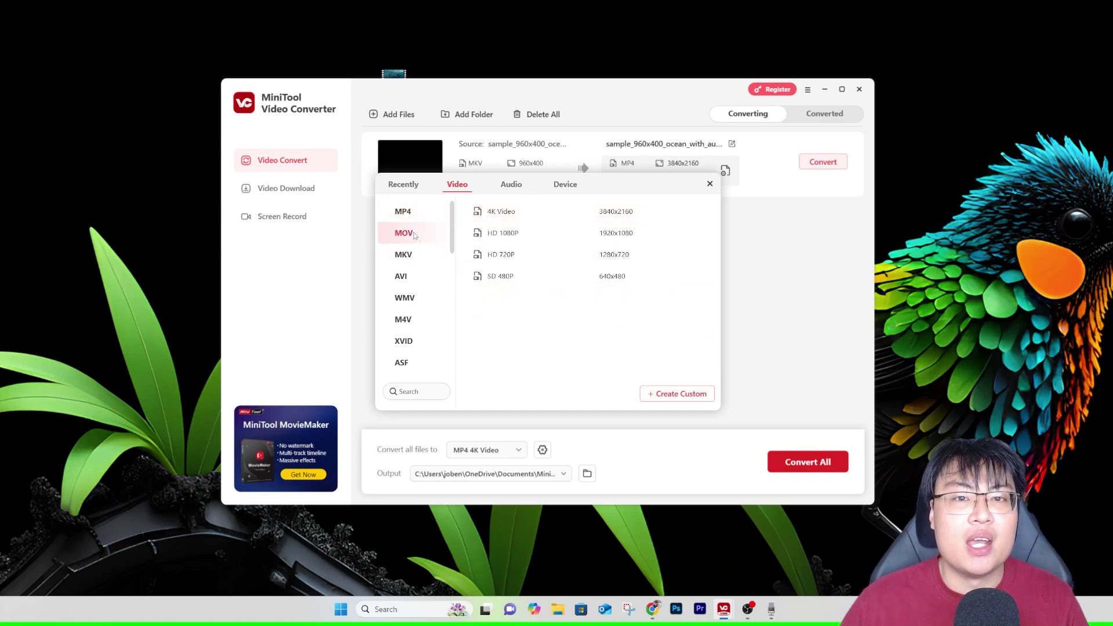
{"action": "left_click", "coordinate": [403, 254]}
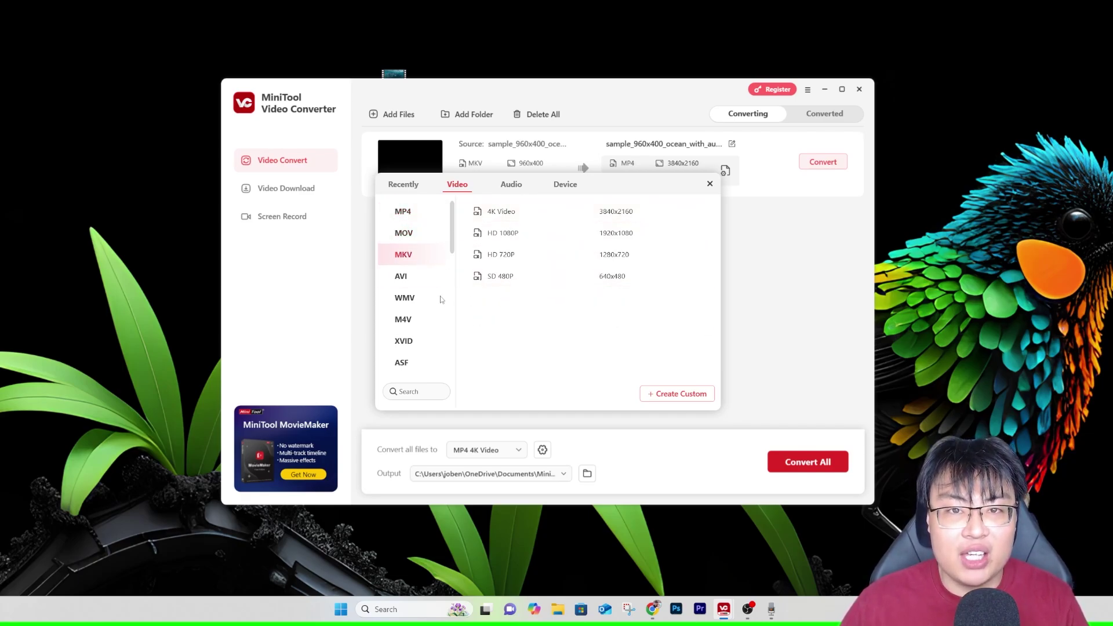
{"action": "left_click", "coordinate": [401, 276]}
{"action": "key", "text": "Down"}
{"action": "key", "text": "Down"}
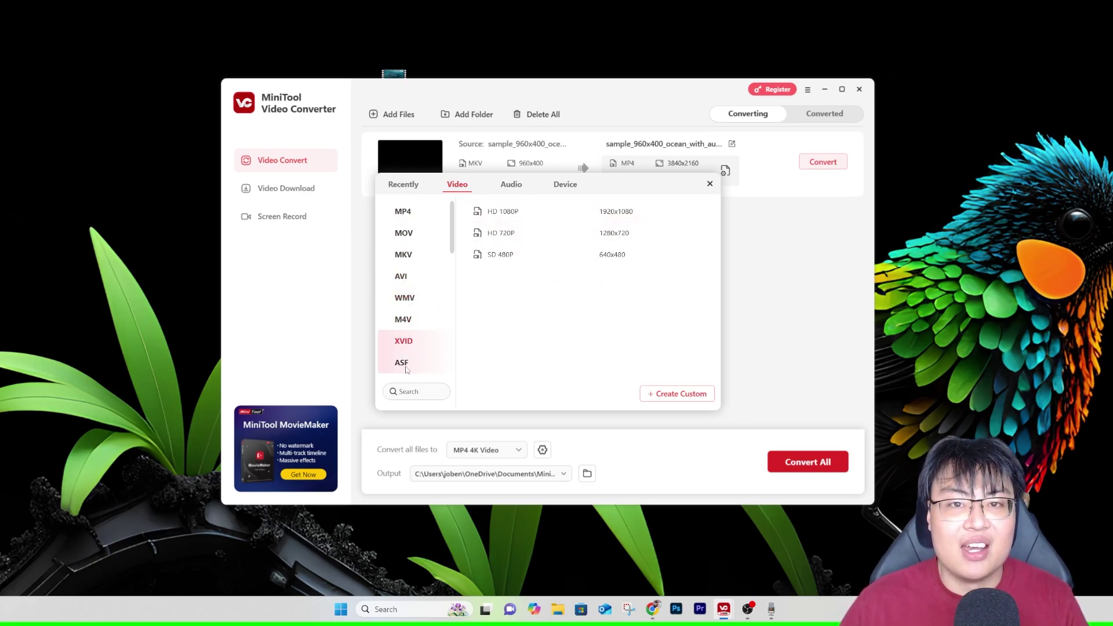
Scroll the video format list and view the WEBM and TS presets.
{"action": "scroll", "coordinate": [428, 316], "scroll_direction": "down", "scroll_amount": 4}
{"action": "scroll", "coordinate": [457, 272], "scroll_direction": "up", "scroll_amount": 6}
{"action": "scroll", "coordinate": [458, 272], "scroll_direction": "down", "scroll_amount": 2}
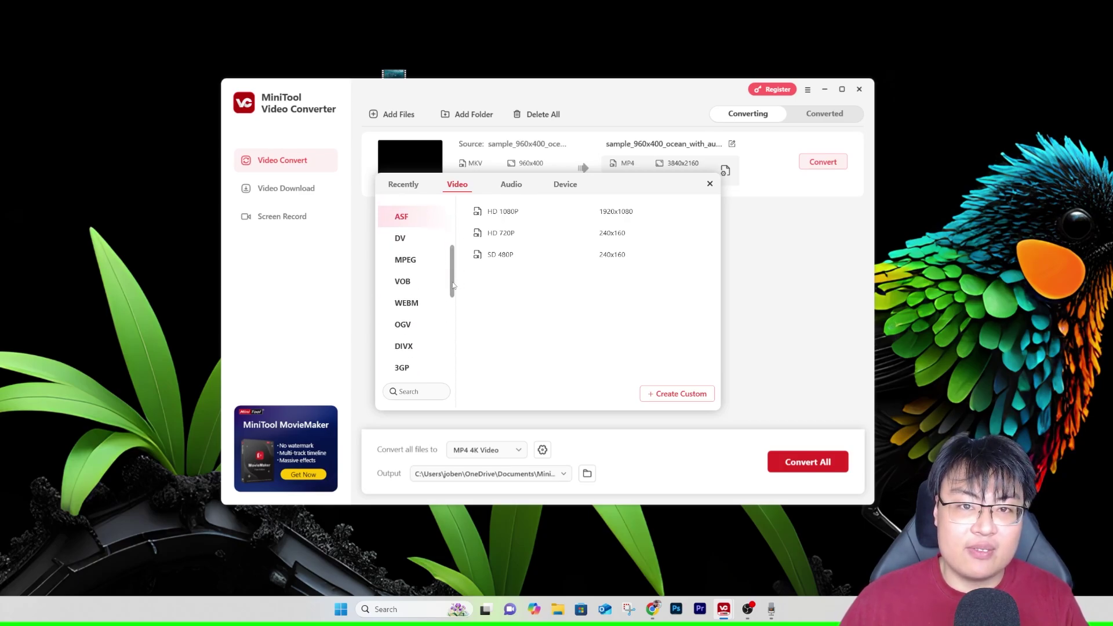
{"action": "scroll", "coordinate": [456, 284], "scroll_direction": "down", "scroll_amount": 1}
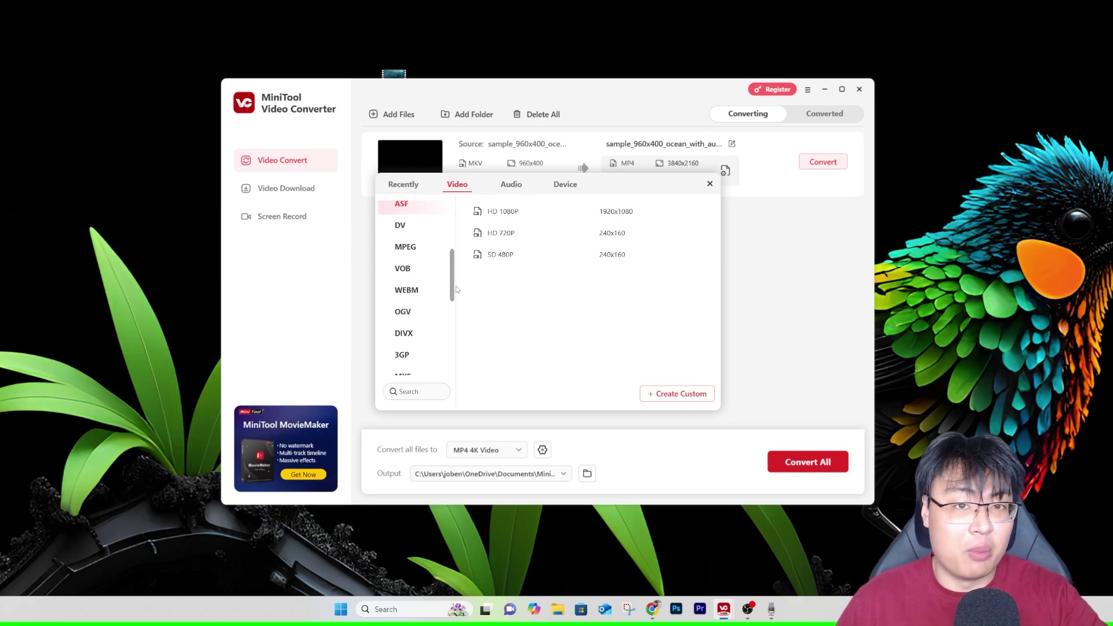
{"action": "scroll", "coordinate": [455, 286], "scroll_direction": "up", "scroll_amount": 1}
{"action": "scroll", "coordinate": [456, 284], "scroll_direction": "up", "scroll_amount": 1}
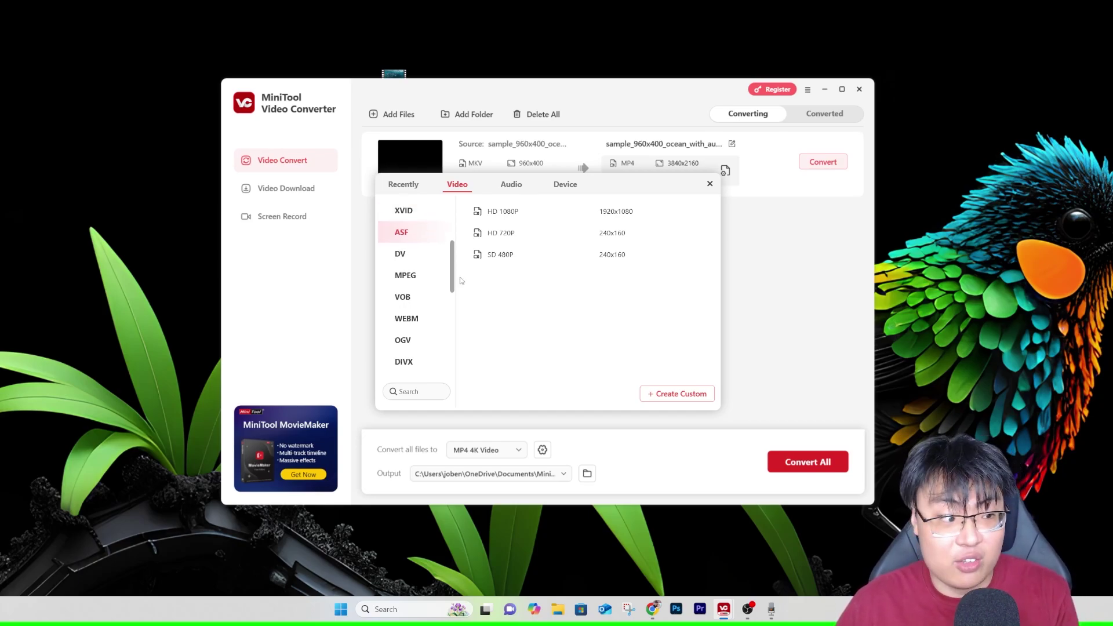
{"action": "scroll", "coordinate": [458, 285], "scroll_direction": "down", "scroll_amount": 1}
{"action": "scroll", "coordinate": [457, 290], "scroll_direction": "down", "scroll_amount": 2}
{"action": "scroll", "coordinate": [457, 297], "scroll_direction": "up", "scroll_amount": 1}
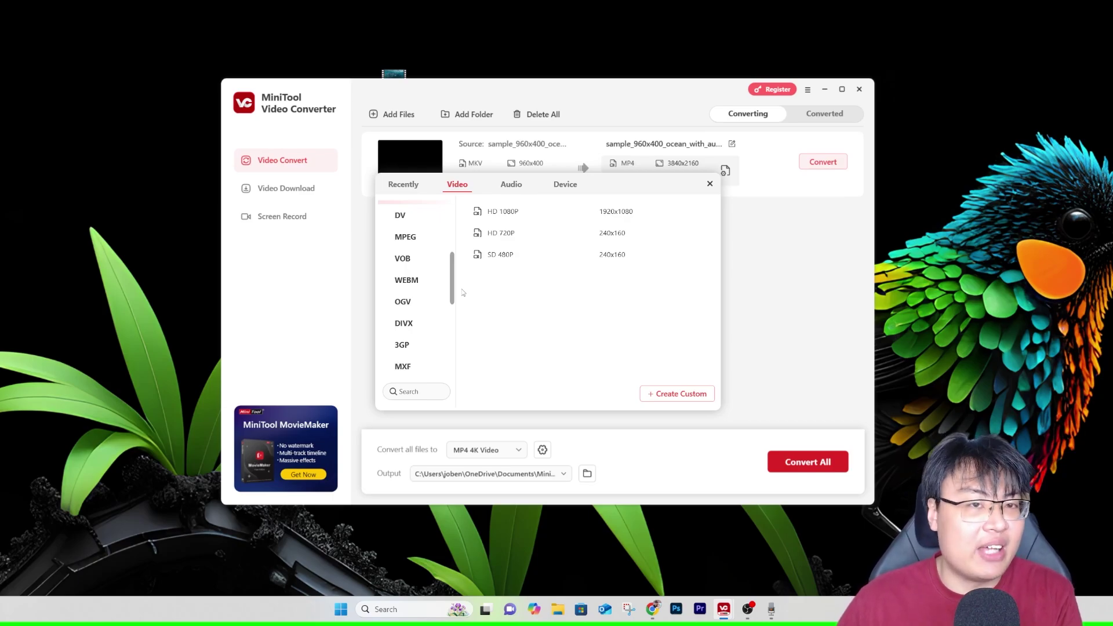
{"action": "scroll", "coordinate": [457, 286], "scroll_direction": "up", "scroll_amount": 1}
{"action": "left_click", "coordinate": [450, 293]}
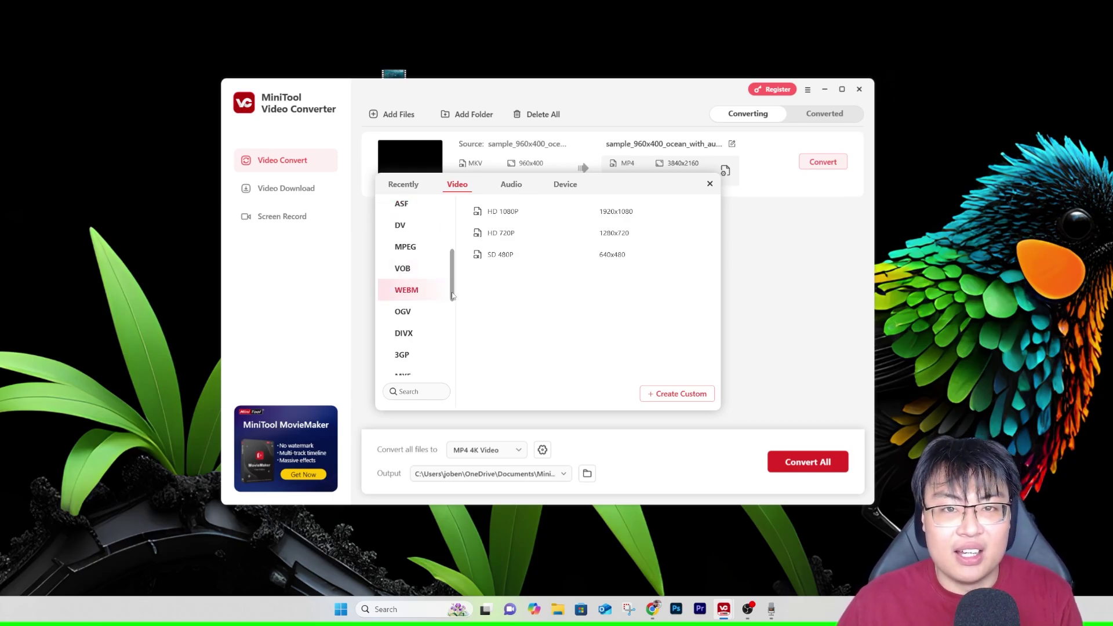
{"action": "scroll", "coordinate": [453, 298], "scroll_direction": "down", "scroll_amount": 3}
{"action": "left_click", "coordinate": [453, 306]}
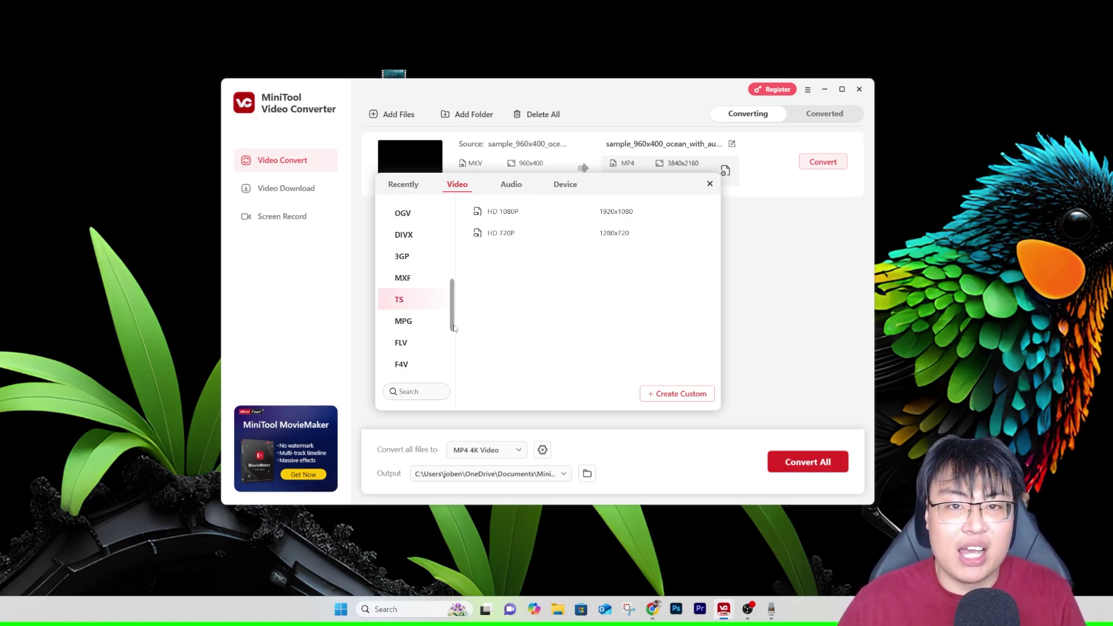
View the YouTube, Instagram, Vimeo, M2TS and Facebook presets, then show the Audio formats.
{"action": "scroll", "coordinate": [454, 328], "scroll_direction": "down", "scroll_amount": 3}
{"action": "left_click_drag", "start_coordinate": [453, 340], "coordinate": [455, 338]}
{"action": "scroll", "coordinate": [454, 338], "scroll_direction": "down", "scroll_amount": 1}
{"action": "left_click", "coordinate": [410, 337]}
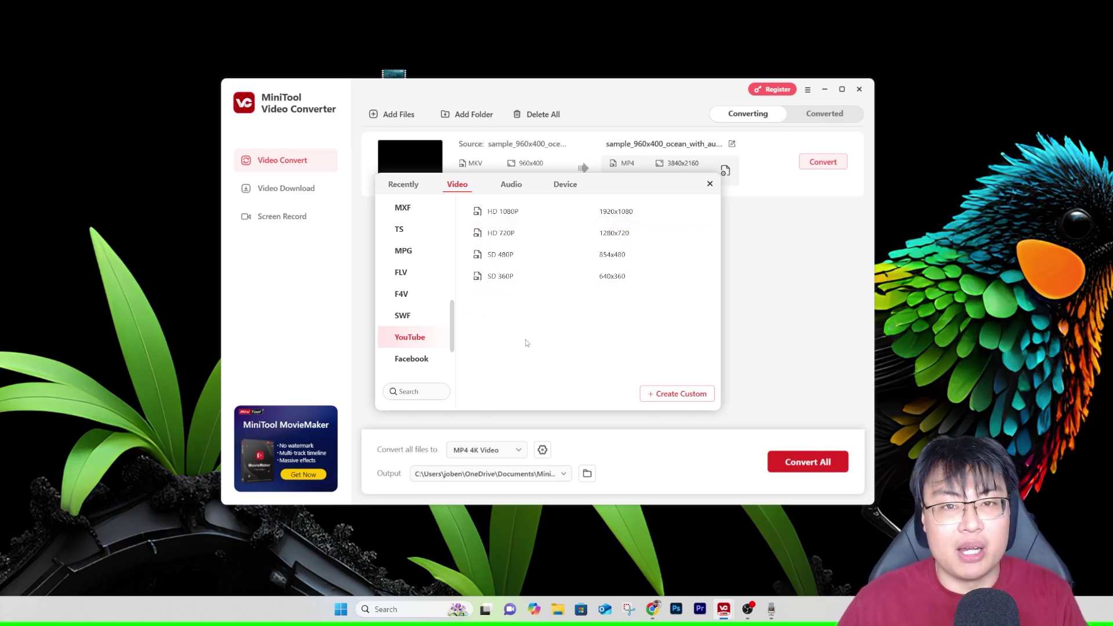
{"action": "scroll", "coordinate": [415, 325], "scroll_direction": "down", "scroll_amount": 2}
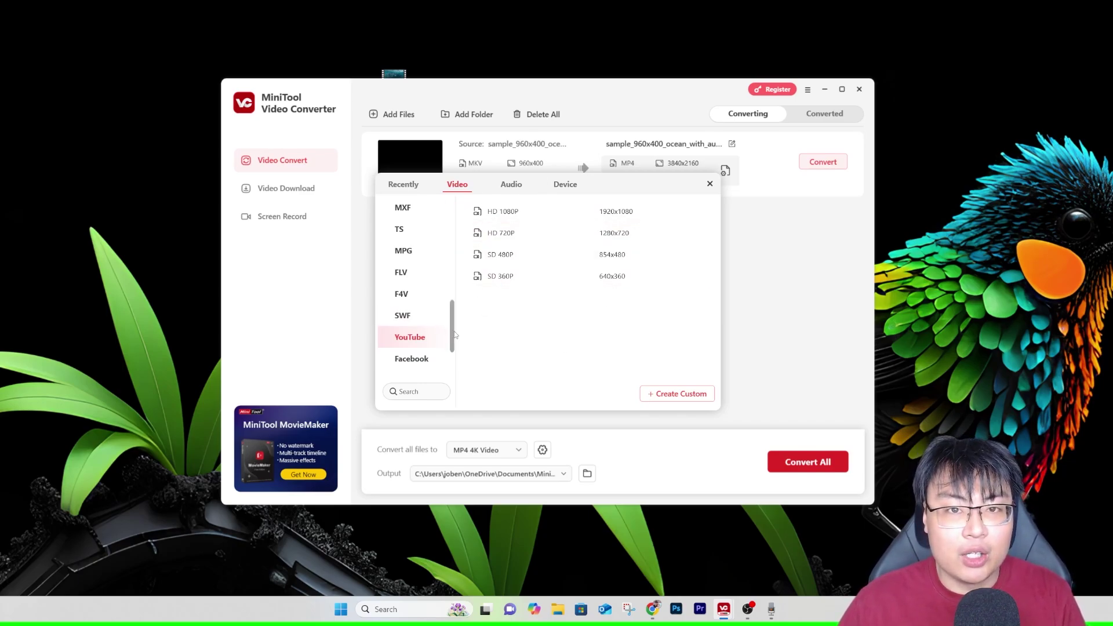
{"action": "left_click", "coordinate": [412, 343]}
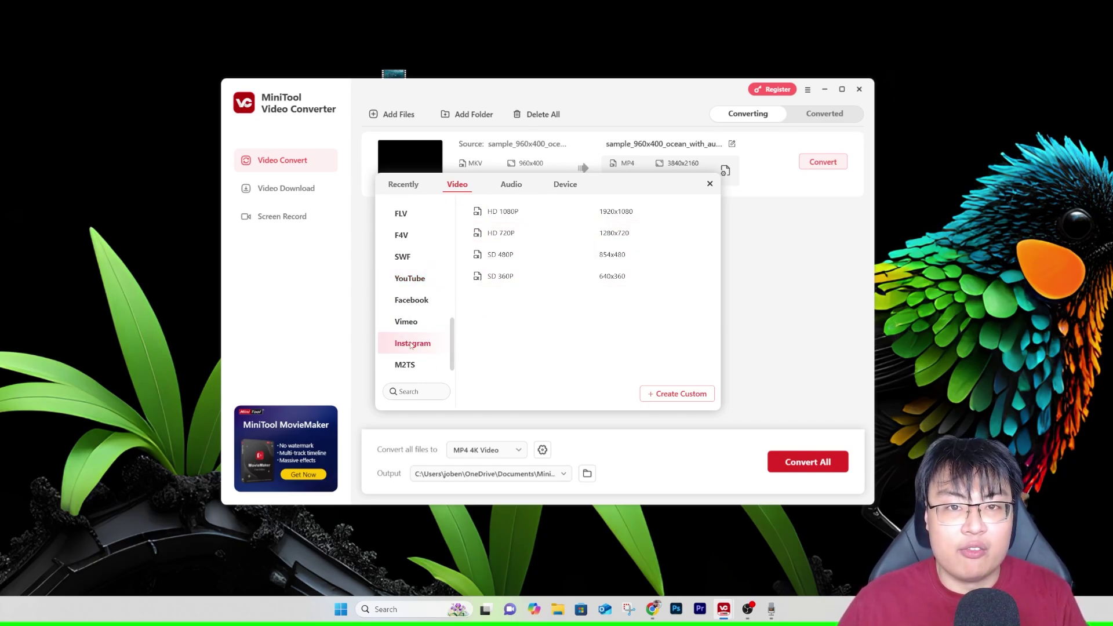
{"action": "left_click", "coordinate": [440, 325]}
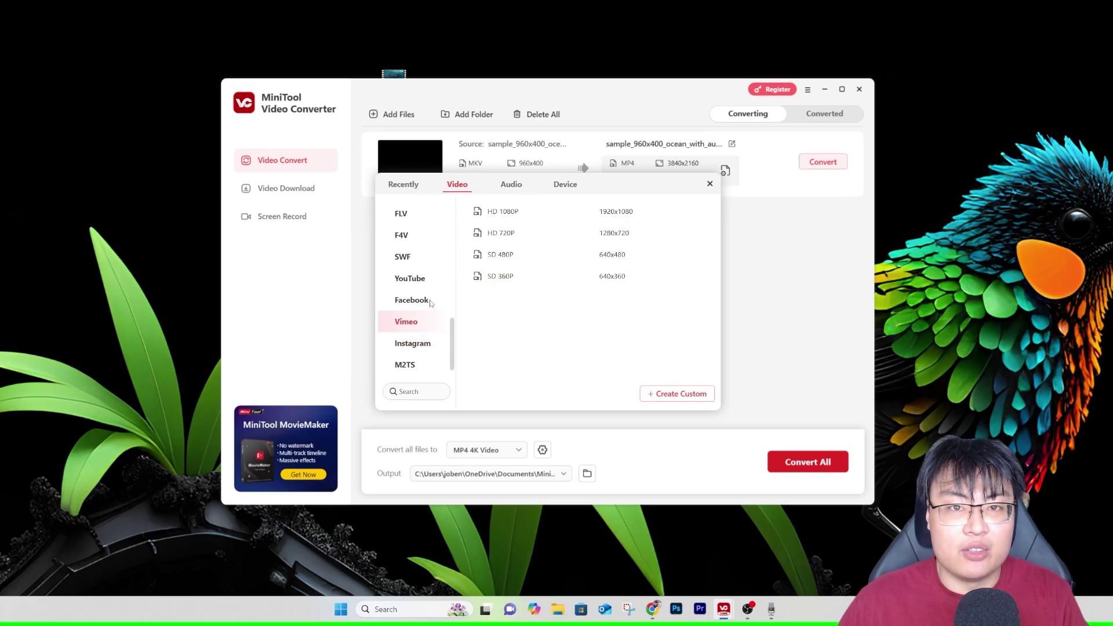
{"action": "left_click", "coordinate": [406, 365]}
{"action": "left_click", "coordinate": [412, 299]}
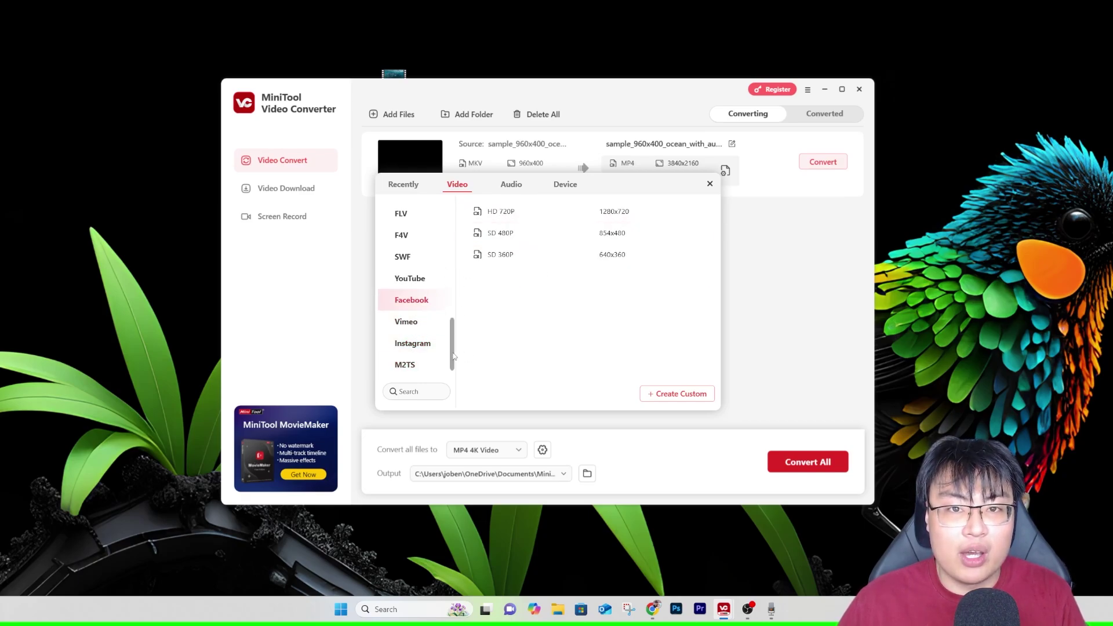
{"action": "scroll", "coordinate": [451, 342], "scroll_direction": "up", "scroll_amount": 5}
{"action": "left_click", "coordinate": [512, 185]}
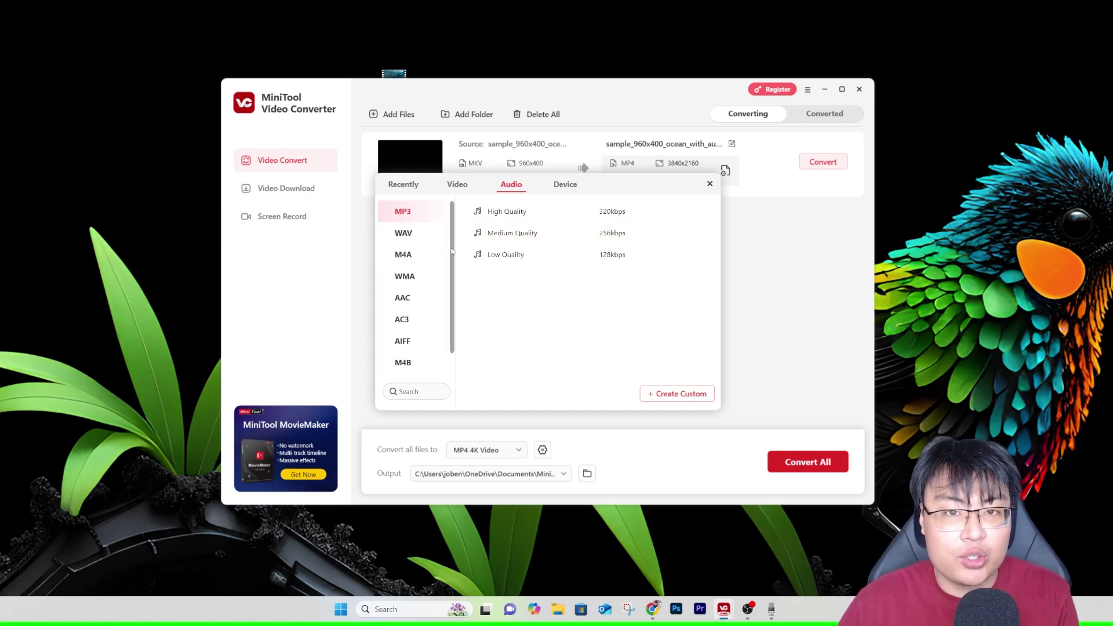
{"action": "left_click", "coordinate": [408, 232]}
{"action": "left_click", "coordinate": [408, 254]}
{"action": "left_click", "coordinate": [421, 276]}
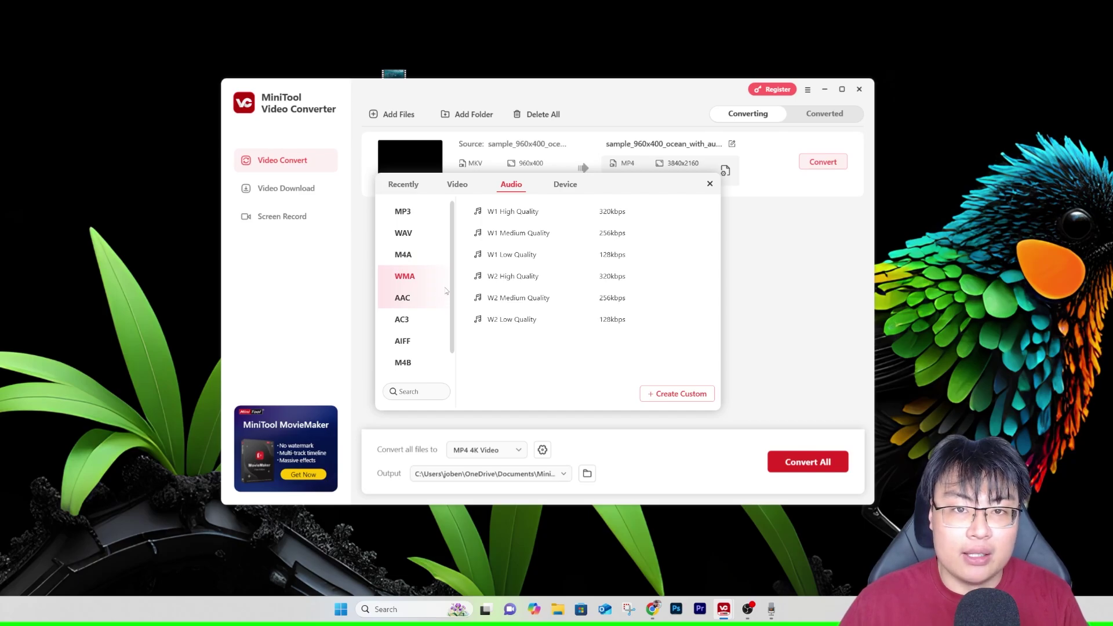
{"action": "scroll", "coordinate": [429, 293], "scroll_direction": "down", "scroll_amount": 1}
{"action": "left_click", "coordinate": [409, 346]}
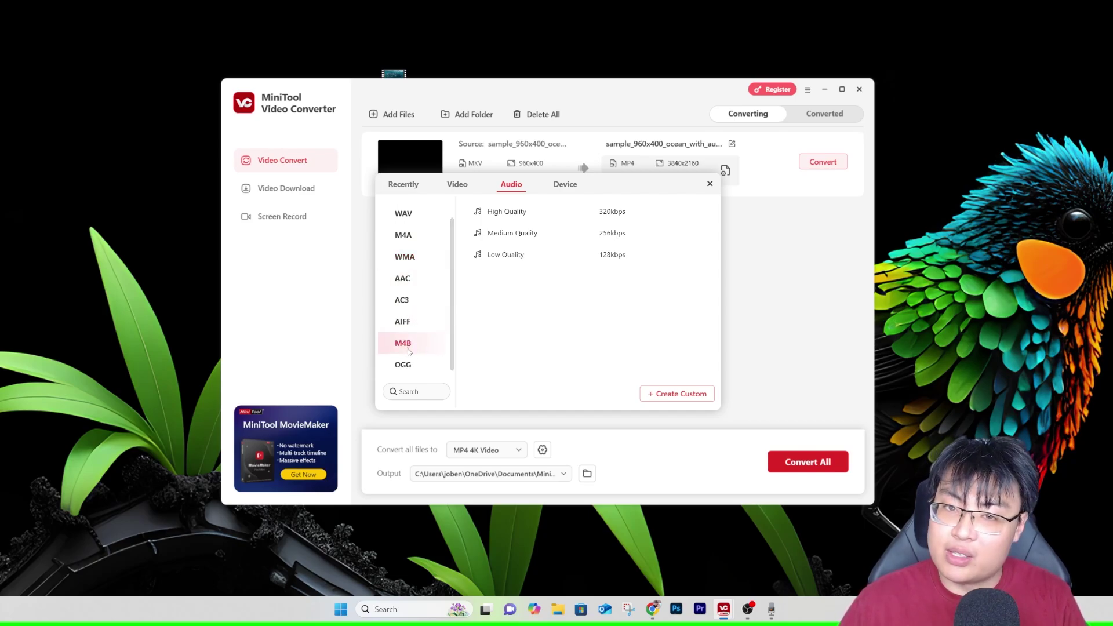
{"action": "left_click", "coordinate": [409, 364]}
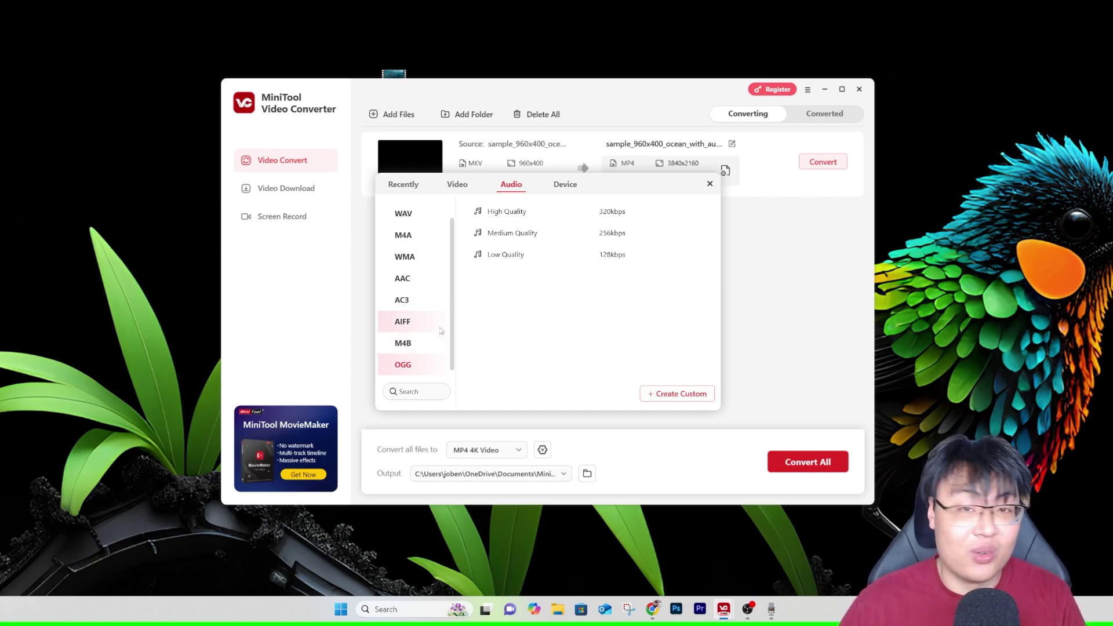
{"action": "scroll", "coordinate": [446, 322], "scroll_direction": "up", "scroll_amount": 2}
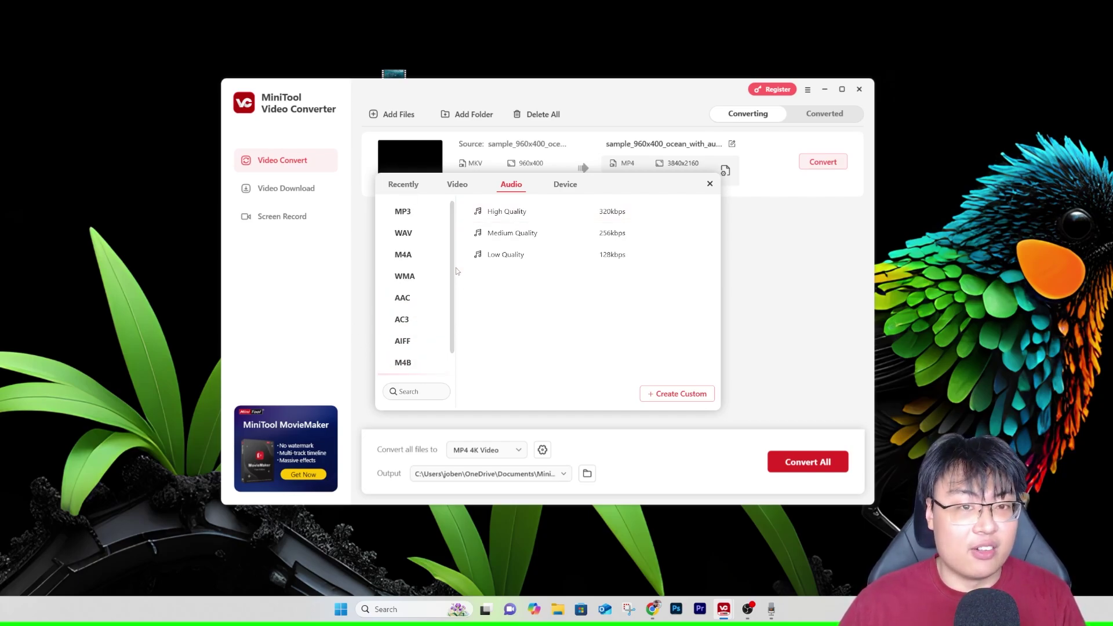
{"action": "scroll", "coordinate": [466, 296], "scroll_direction": "down", "scroll_amount": 1}
{"action": "left_click", "coordinate": [562, 182]}
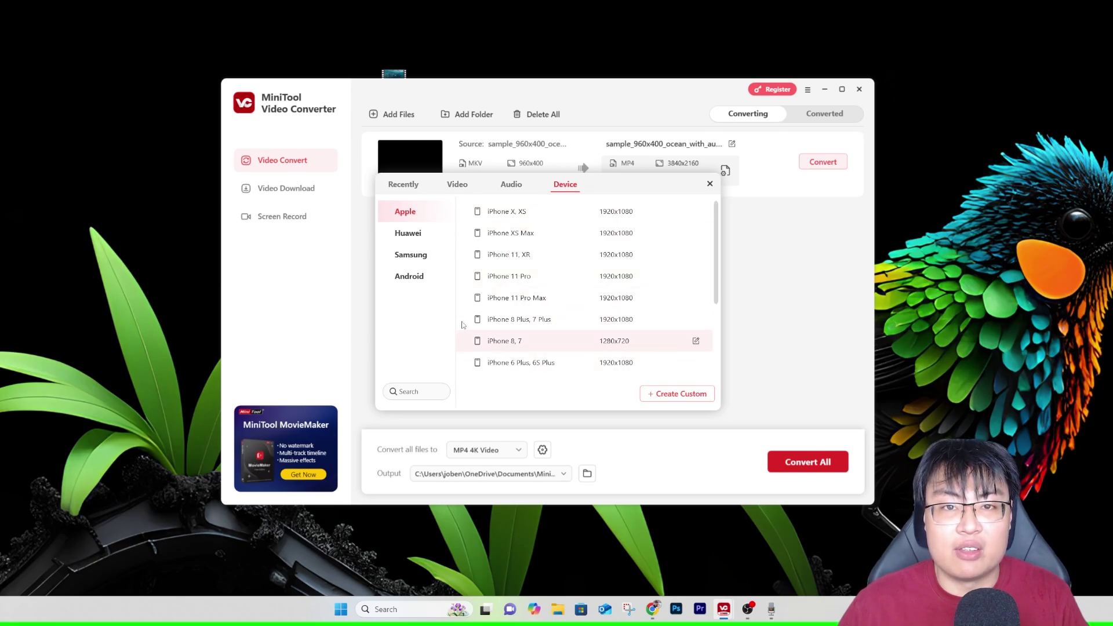
{"action": "left_click", "coordinate": [424, 237]}
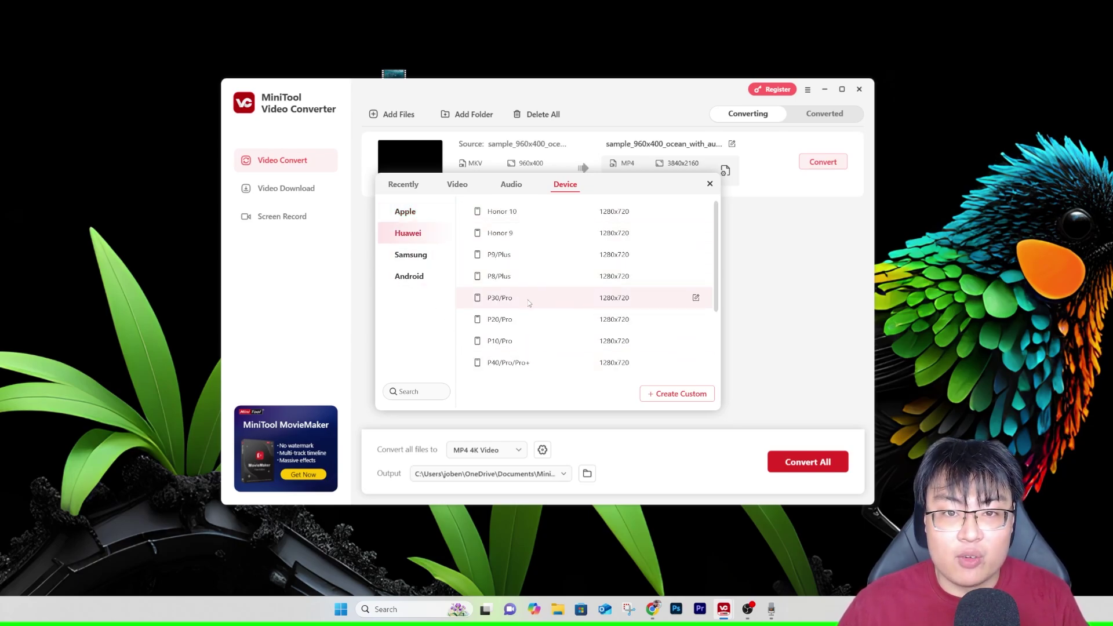
{"action": "left_click", "coordinate": [428, 255]}
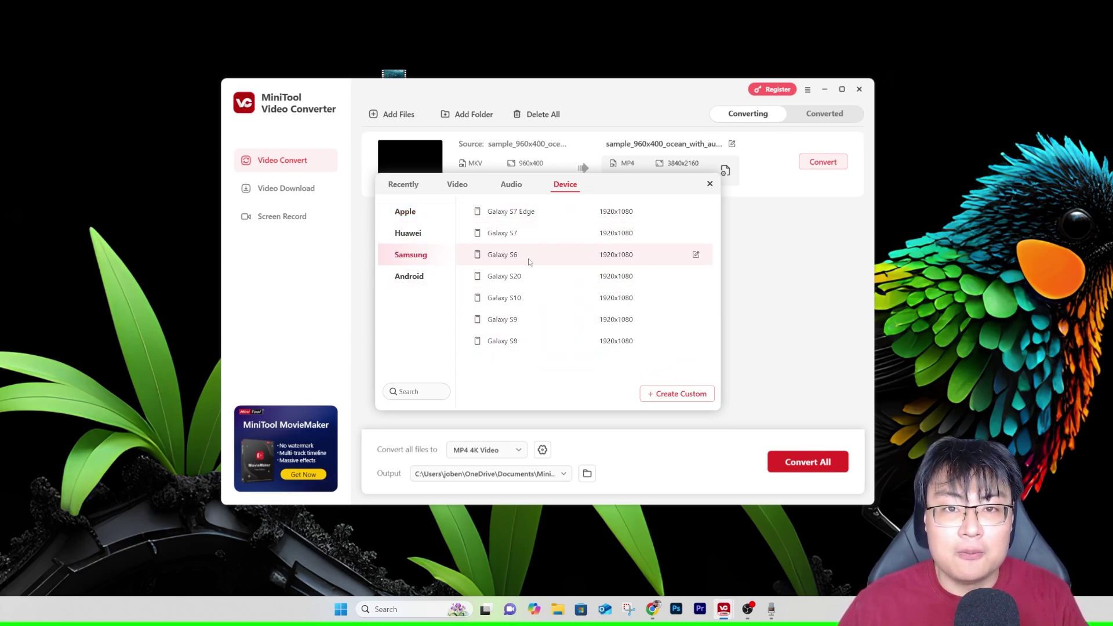
{"action": "left_click", "coordinate": [409, 276]}
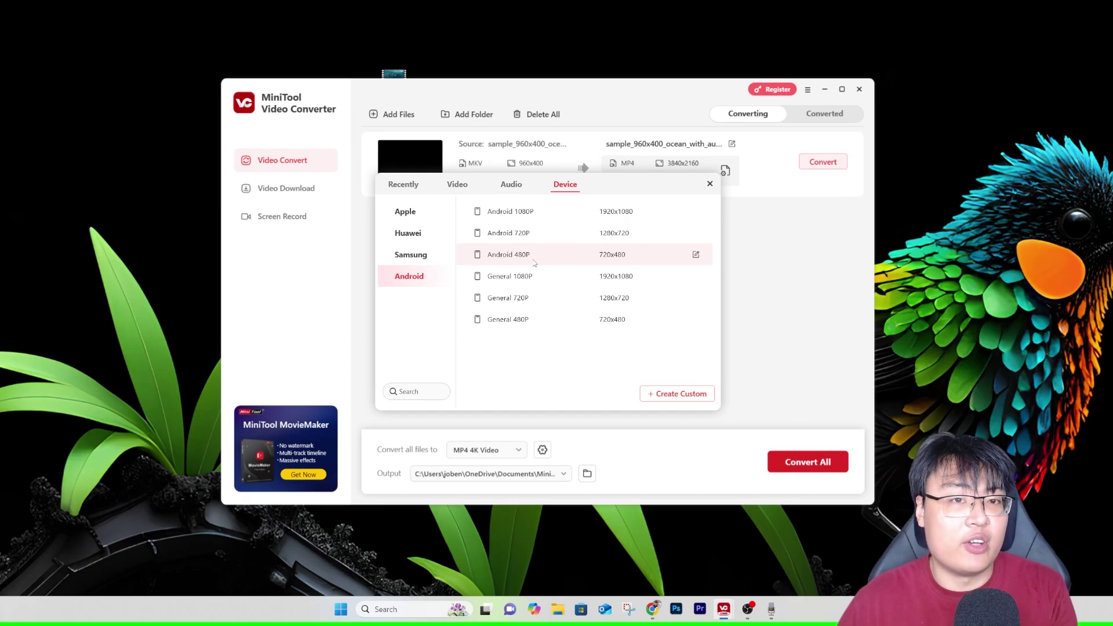
{"action": "left_click", "coordinate": [414, 255]}
{"action": "left_click", "coordinate": [407, 211]}
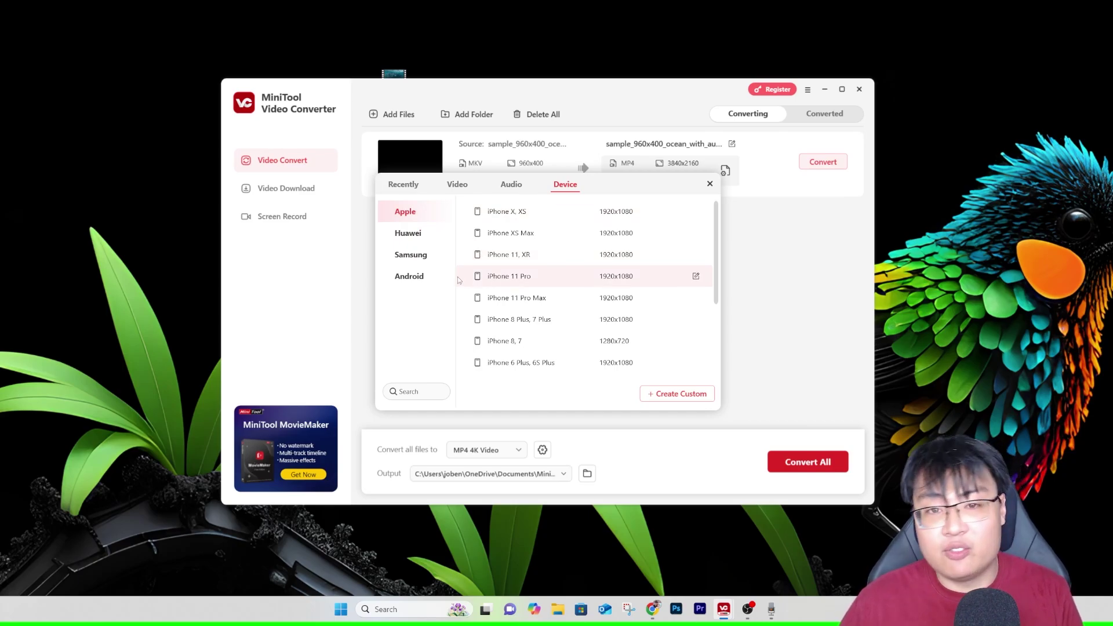
{"action": "left_click", "coordinate": [511, 185]}
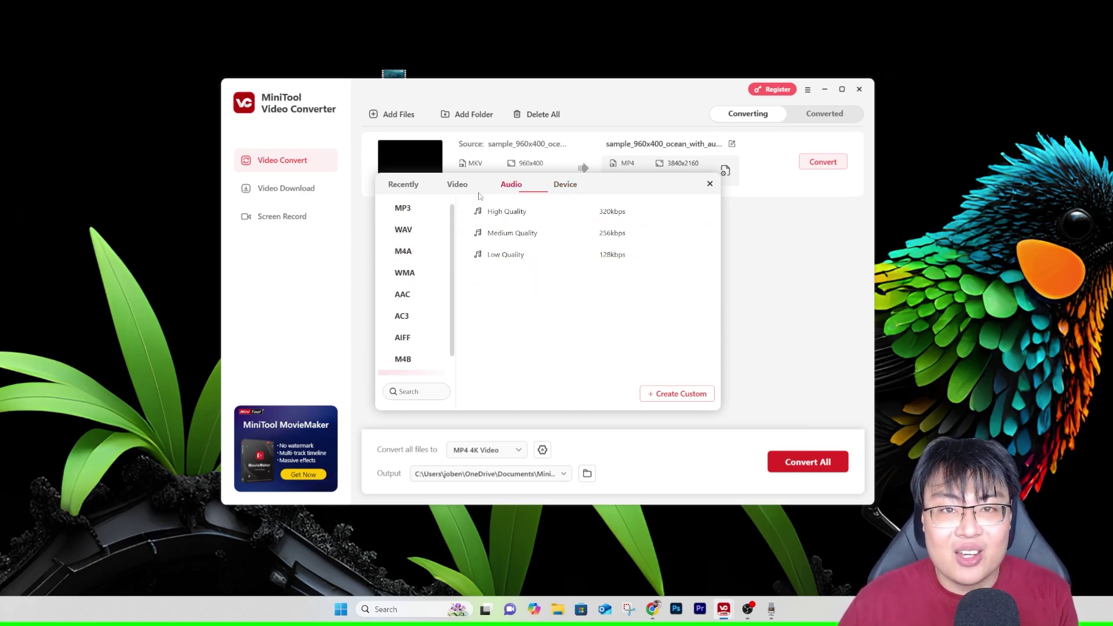
Open the Facebook_Custom preset settings via Create Custom on the Video tab.
{"action": "left_click", "coordinate": [457, 185]}
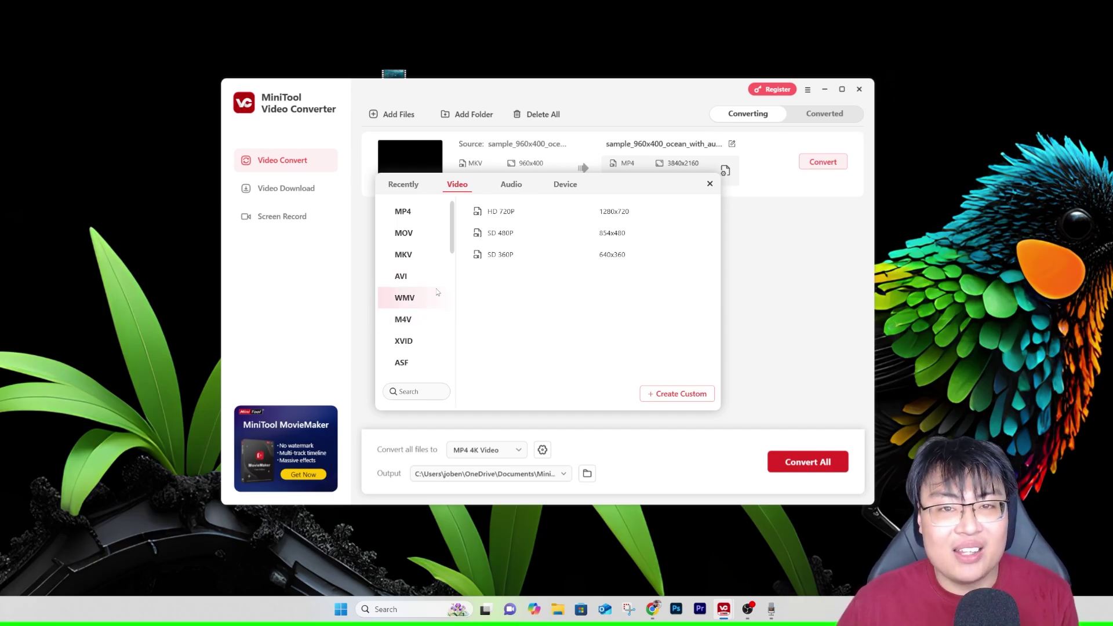
{"action": "left_click", "coordinate": [677, 393]}
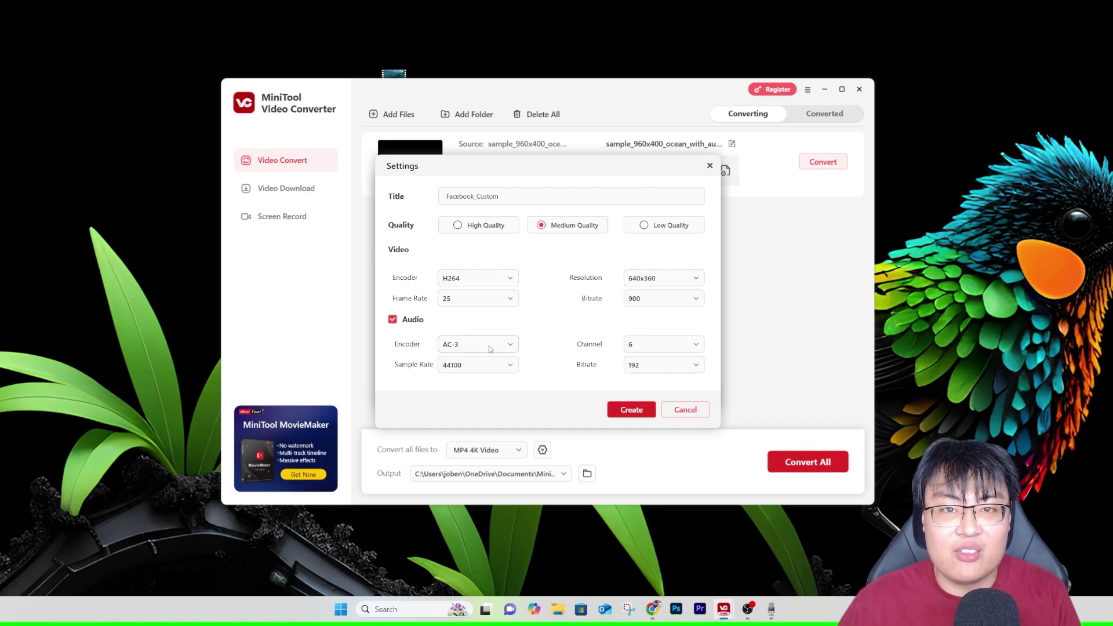
Dismiss the custom preset settings after checking Resolution, and close the format picker, keeping MP4 4K Video.
{"action": "left_click", "coordinate": [614, 409]}
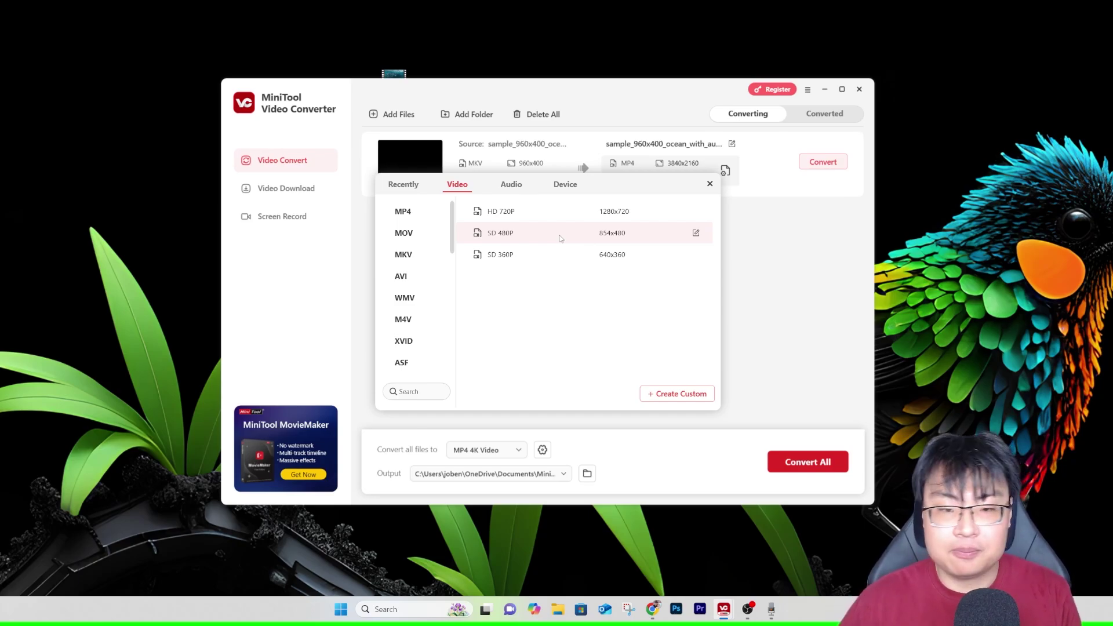
{"action": "left_click", "coordinate": [676, 393]}
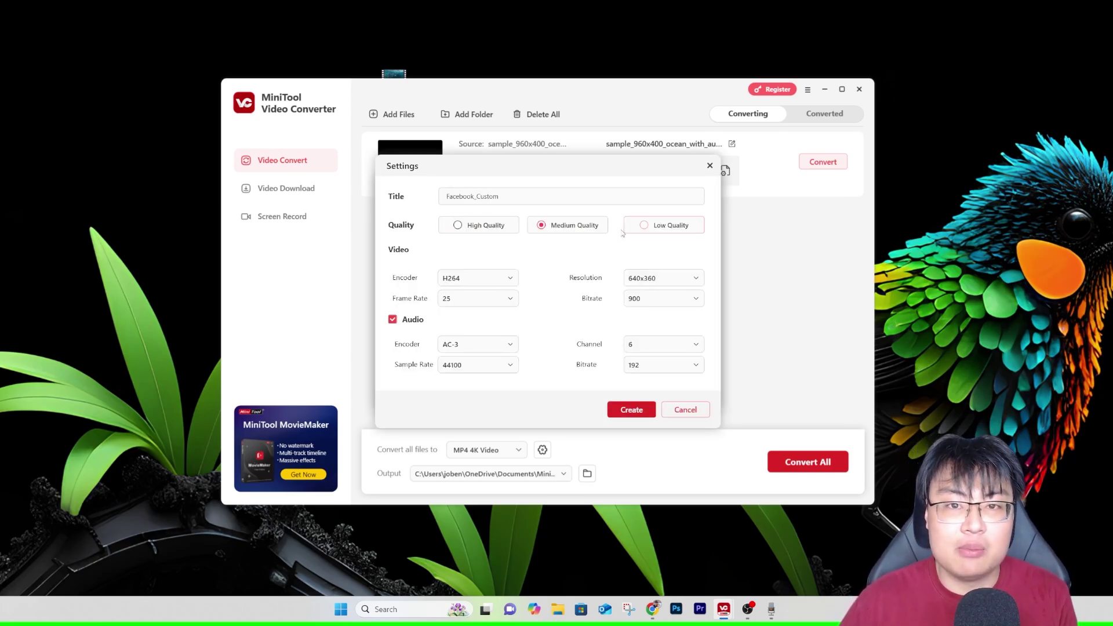
{"action": "left_click", "coordinate": [661, 278]}
{"action": "key", "text": "Escape"}
{"action": "left_click", "coordinate": [554, 184]}
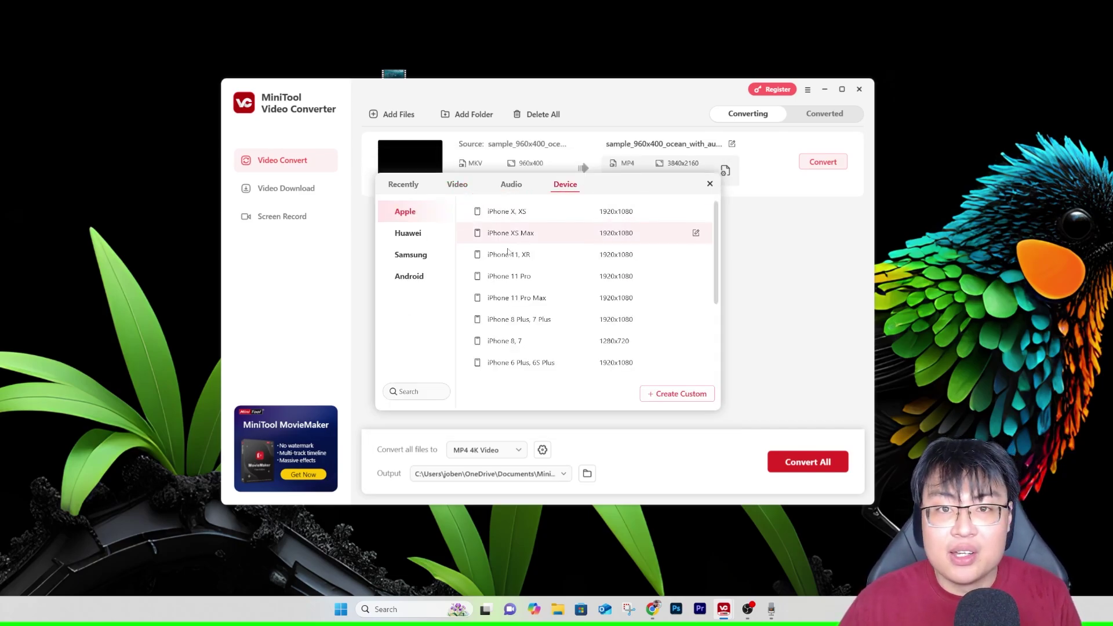
{"action": "left_click", "coordinate": [709, 184]}
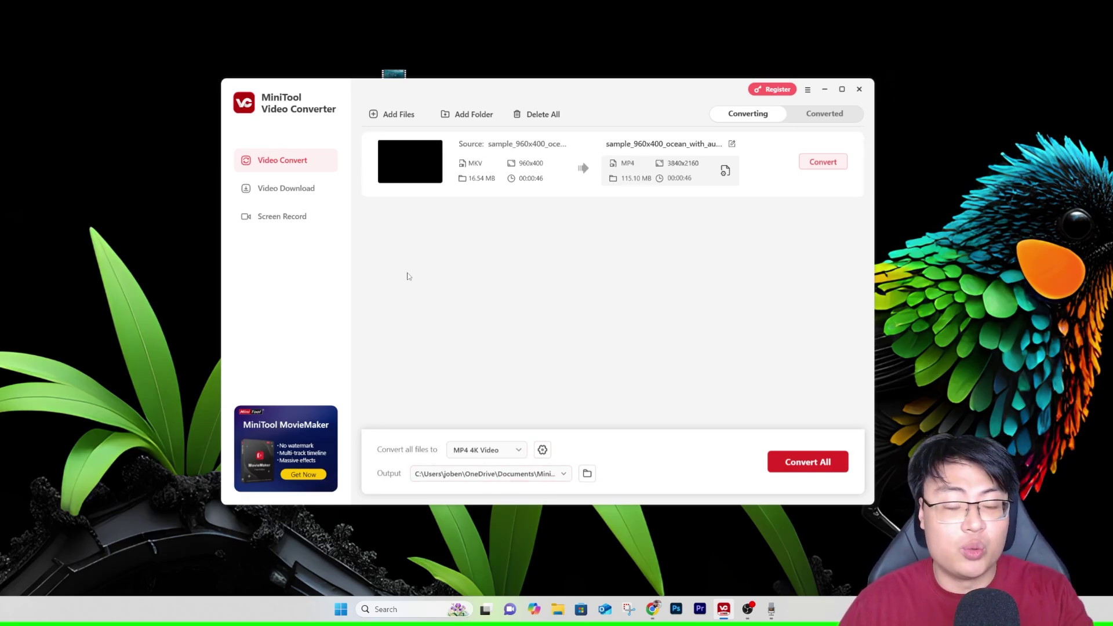
Set all files to MP4 640P, convert the ocean MKV, and open the output folder.
{"action": "left_click", "coordinate": [519, 451]}
{"action": "left_click", "coordinate": [457, 184]}
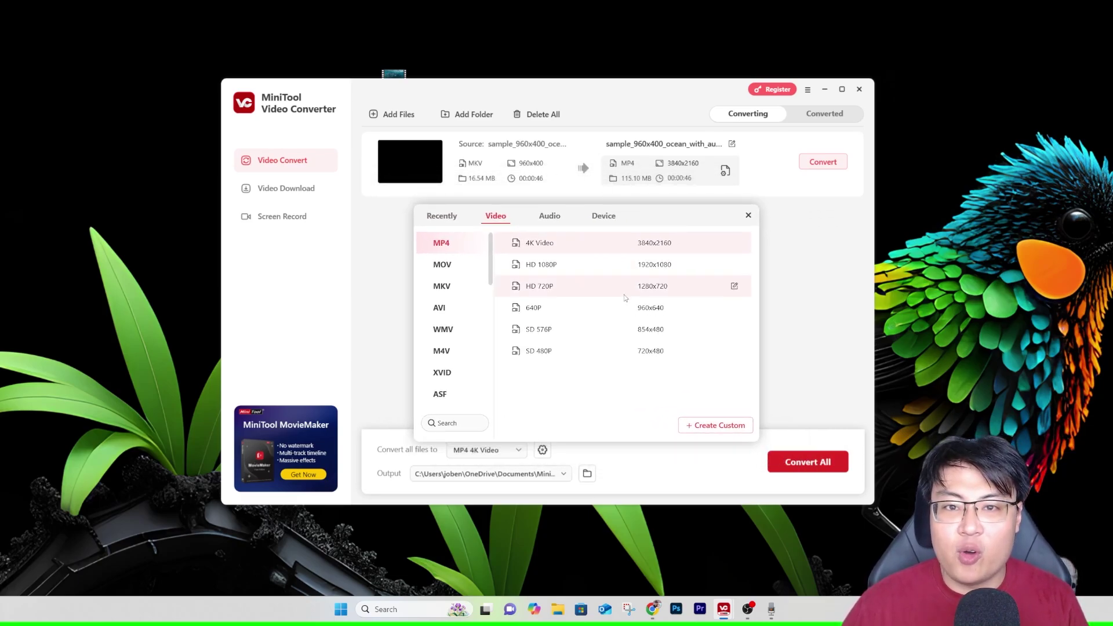
{"action": "left_click", "coordinate": [565, 311]}
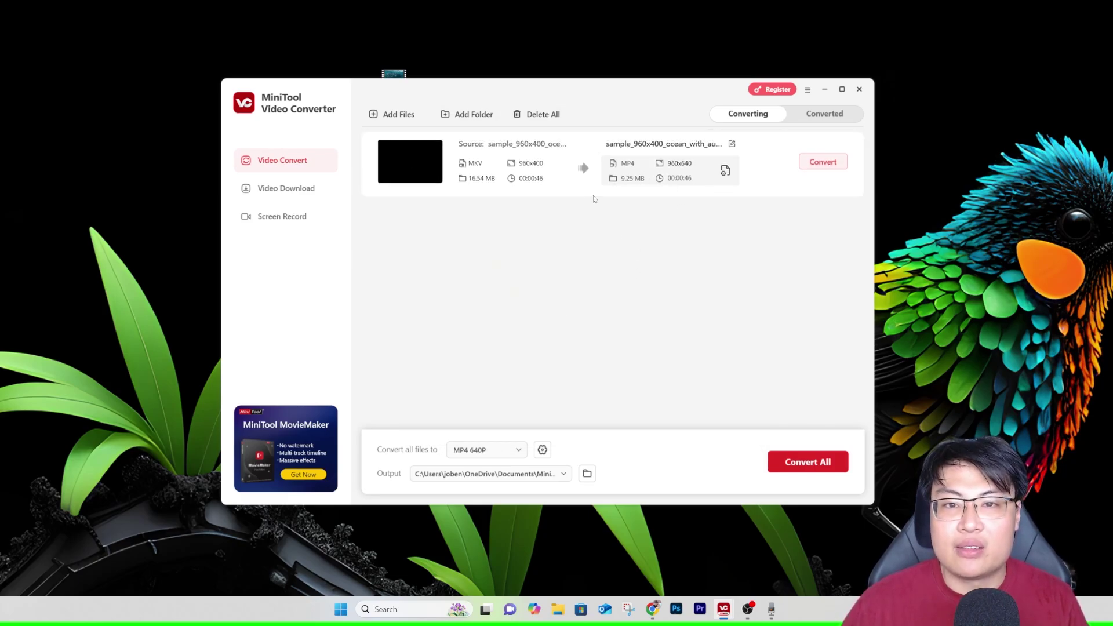
{"action": "left_click", "coordinate": [819, 162]}
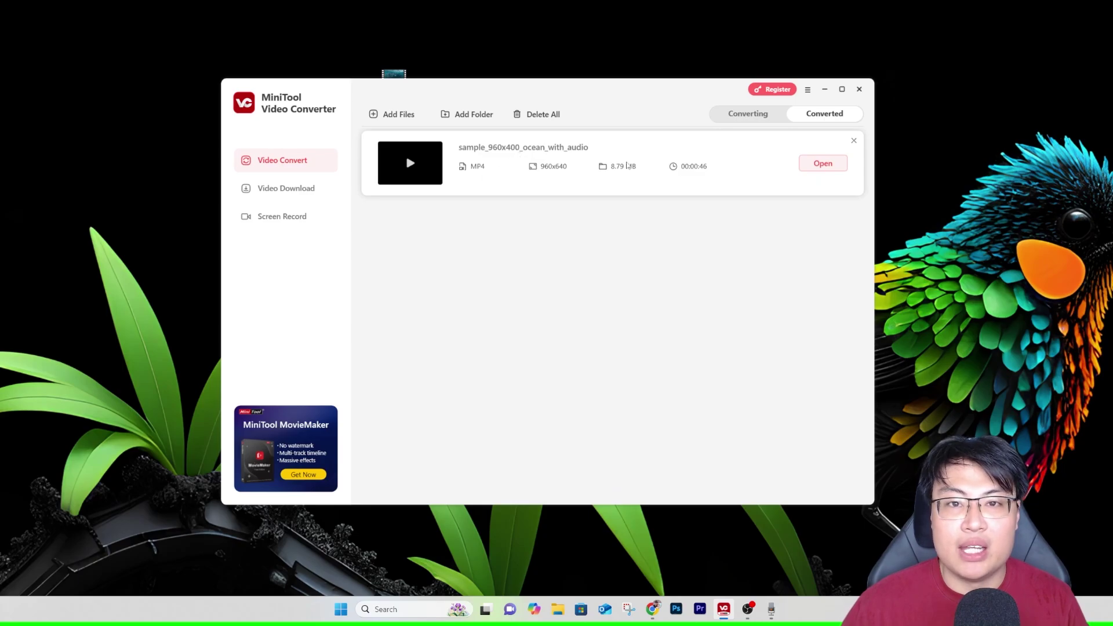
{"action": "left_click", "coordinate": [814, 168]}
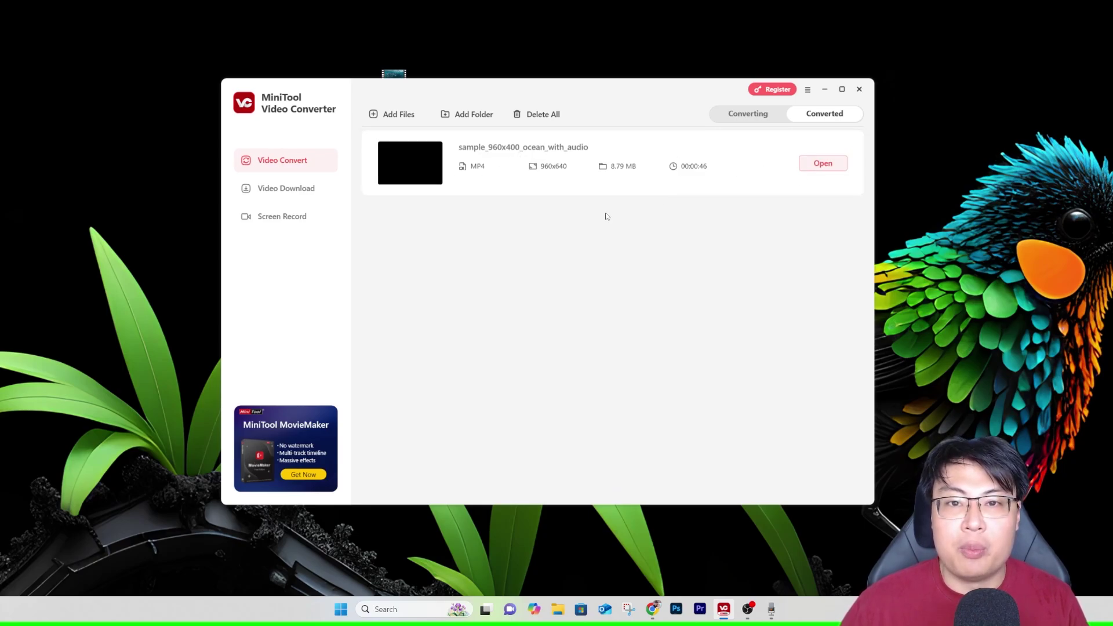
{"action": "left_click_drag", "start_coordinate": [999, 111], "coordinate": [726, 112]}
Check the converted file's properties to confirm it is an MP4 File (.mp4).
{"action": "left_click", "coordinate": [600, 208]}
{"action": "right_click", "coordinate": [609, 234]}
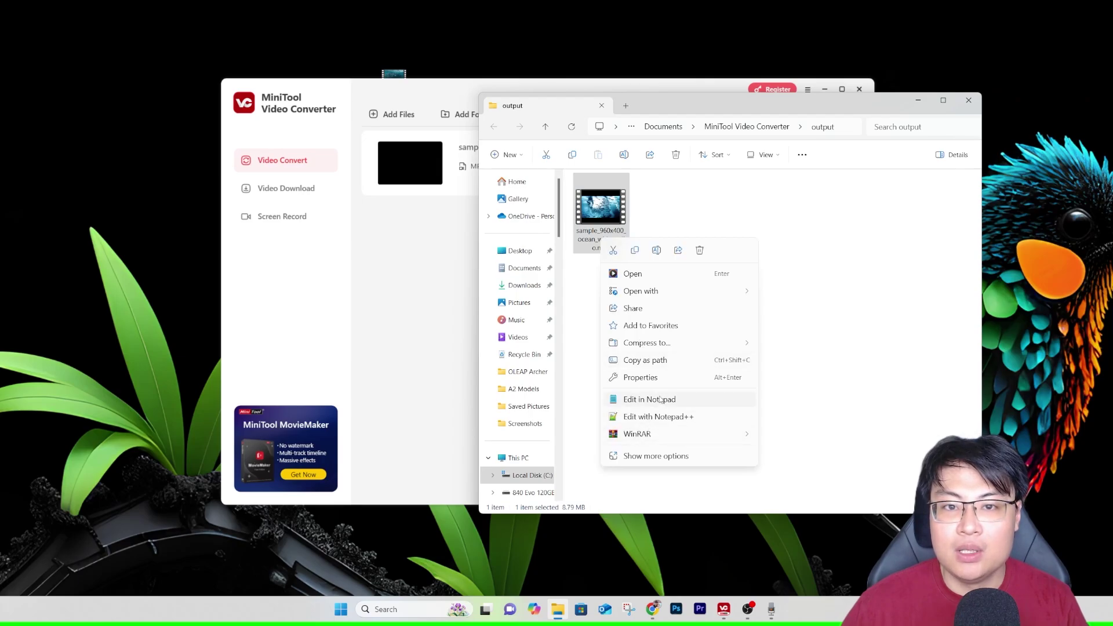
{"action": "left_click", "coordinate": [661, 377]}
{"action": "left_click_drag", "start_coordinate": [699, 309], "coordinate": [614, 331]}
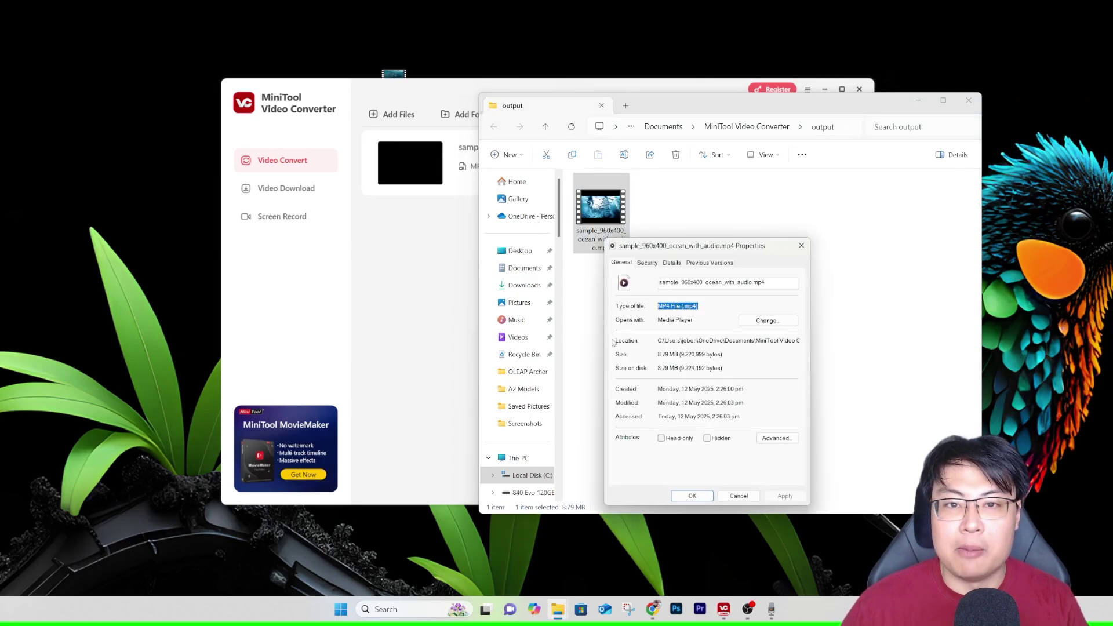
{"action": "left_click", "coordinate": [801, 245]}
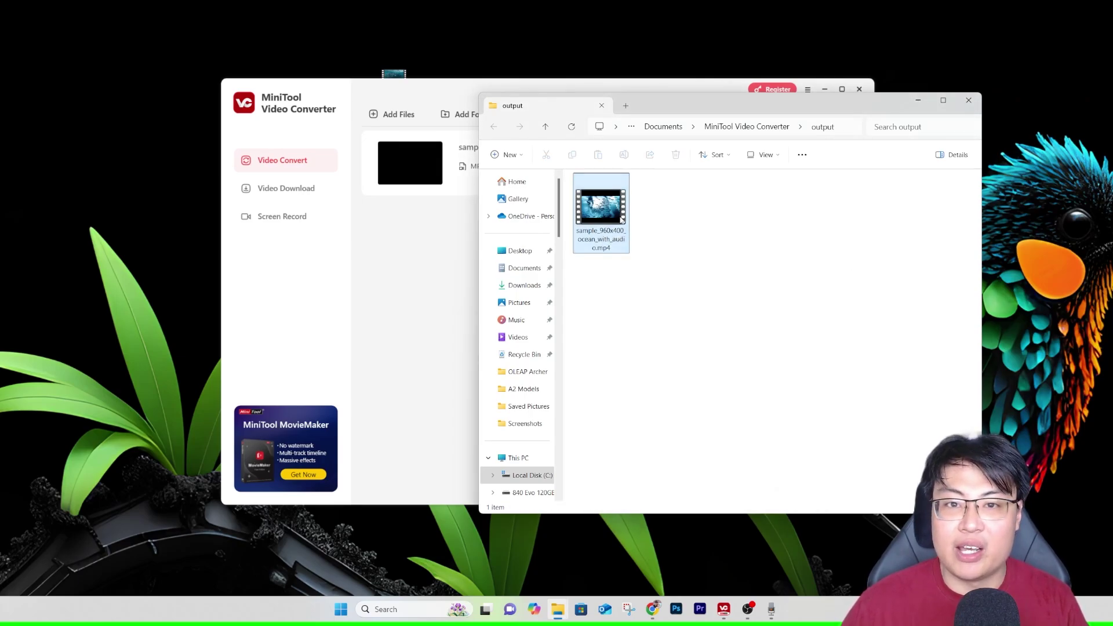
Play the converted MP4 in Media Player, then close the player and the output folder.
{"action": "double_click", "coordinate": [623, 226]}
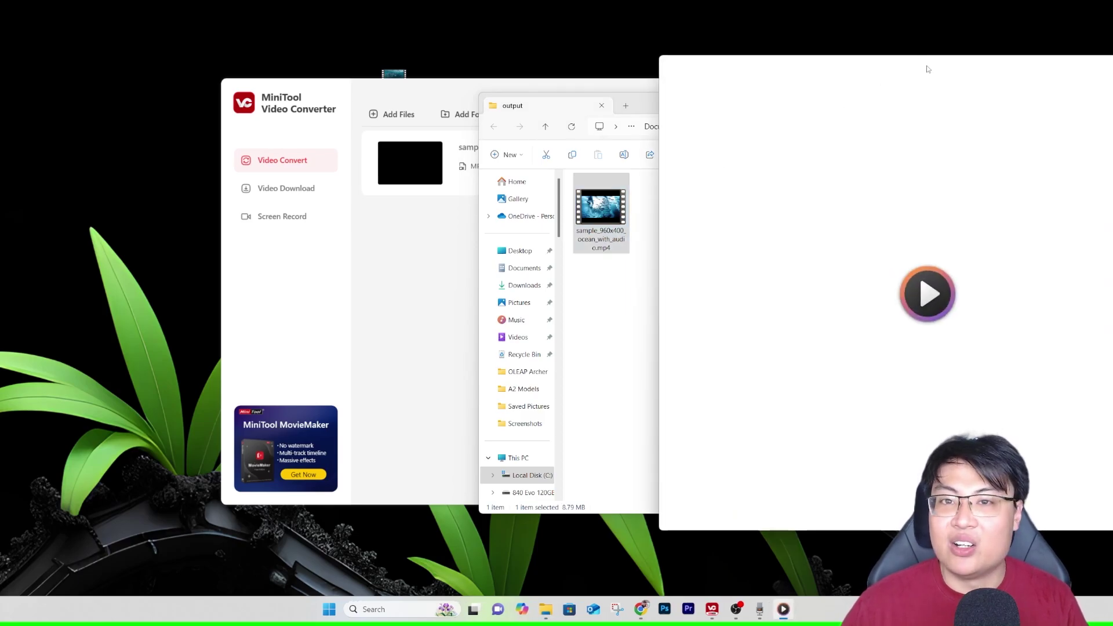
{"action": "left_click_drag", "start_coordinate": [768, 59], "coordinate": [768, 57]}
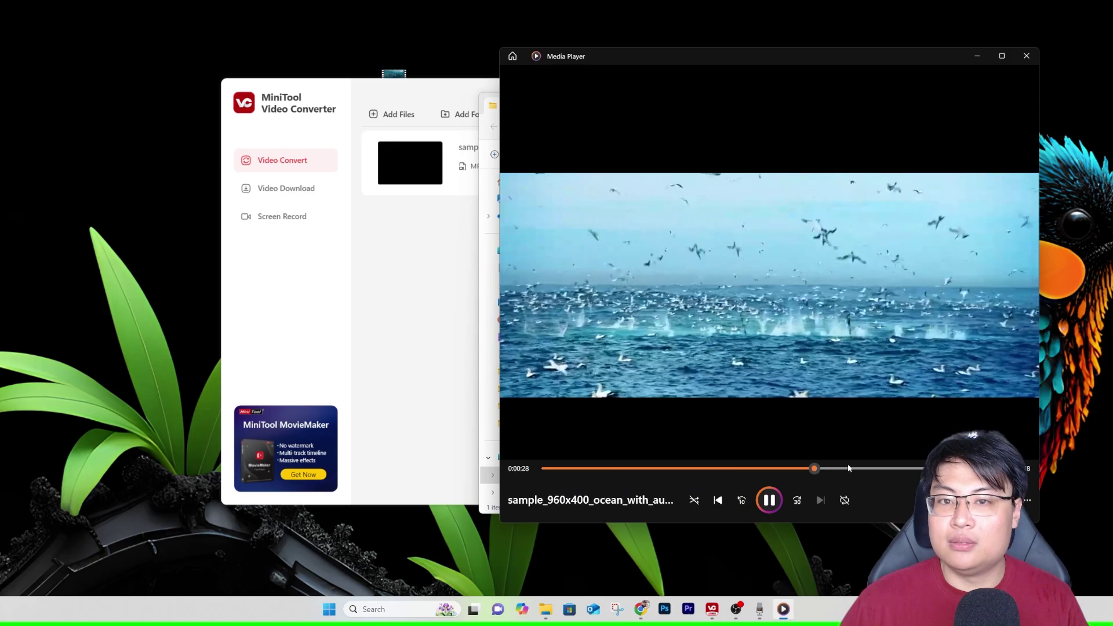
{"action": "left_click", "coordinate": [1025, 56]}
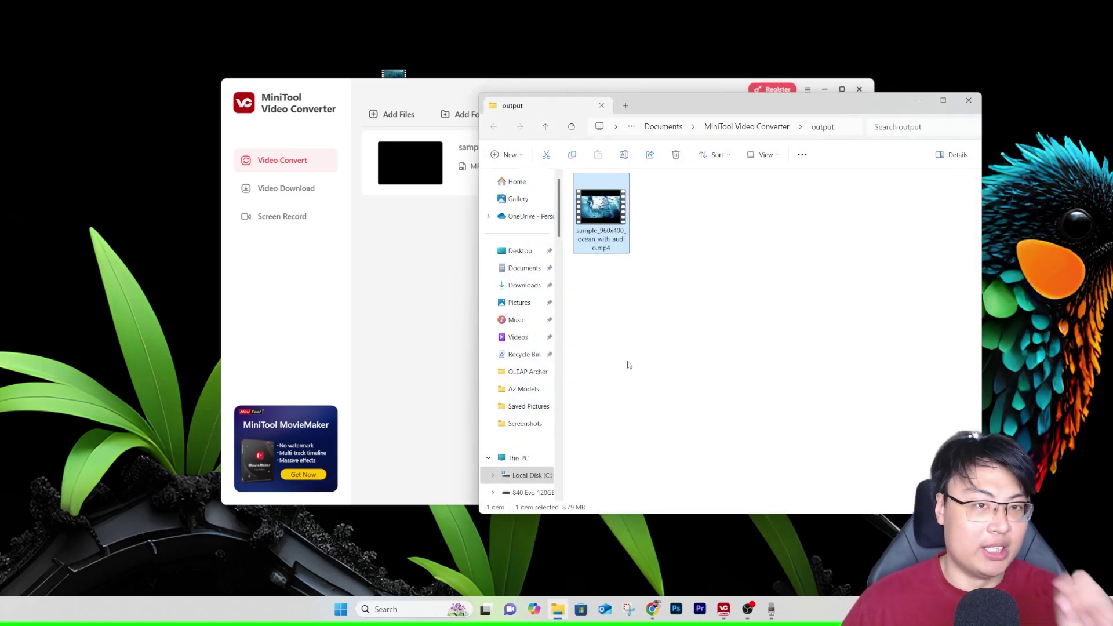
{"action": "left_click", "coordinate": [968, 101]}
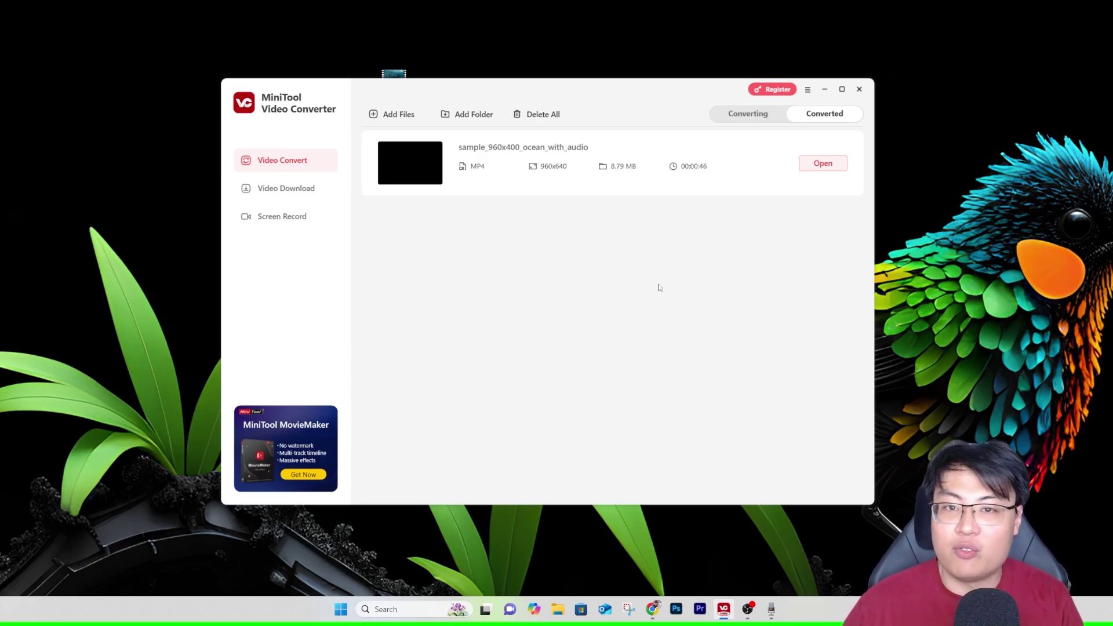
Re-add the sample MKV and set the output to MP3 High Quality 320kbps.
{"action": "left_click", "coordinate": [413, 115]}
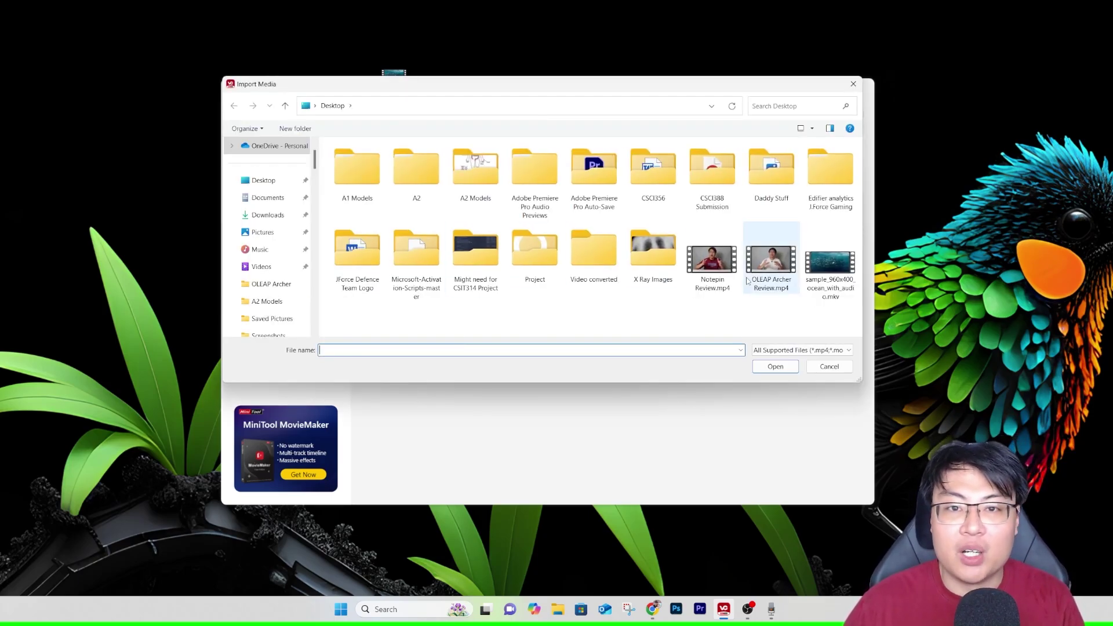
{"action": "double_click", "coordinate": [828, 260]}
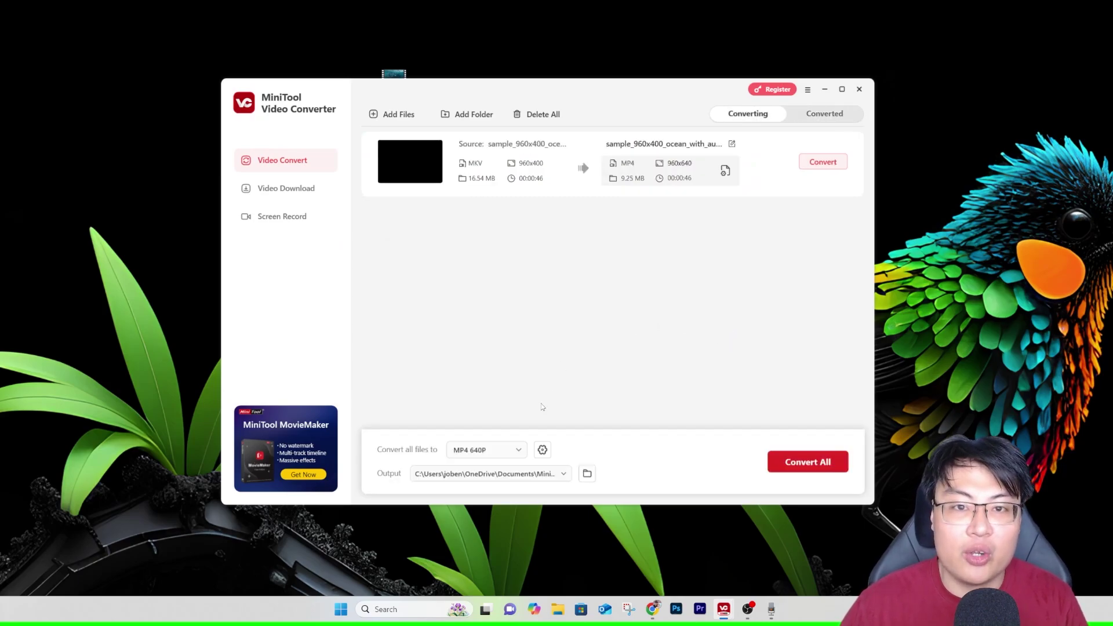
{"action": "left_click", "coordinate": [518, 451]}
{"action": "left_click", "coordinate": [509, 186]}
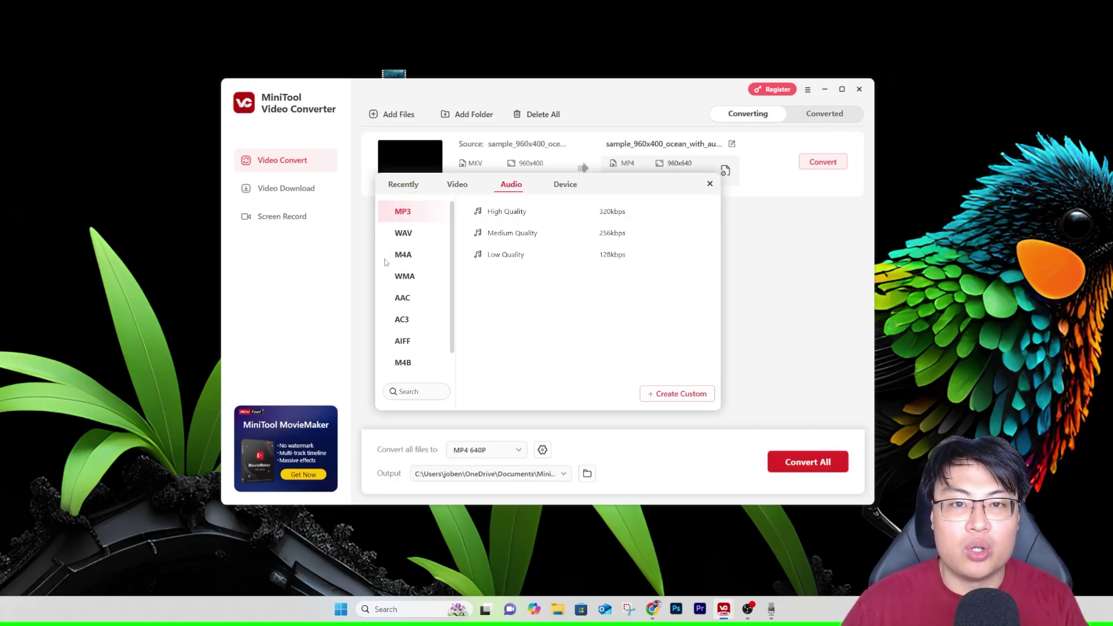
{"action": "left_click", "coordinate": [528, 212]}
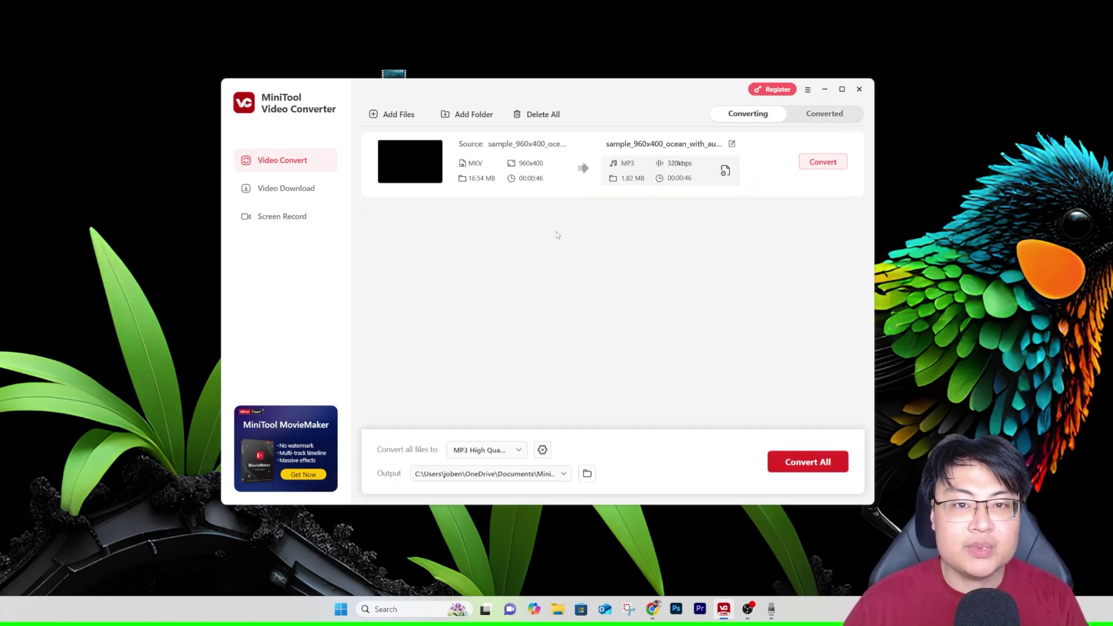
Convert the video to MP3 and open the output folder beside the MP4.
{"action": "left_click", "coordinate": [823, 162]}
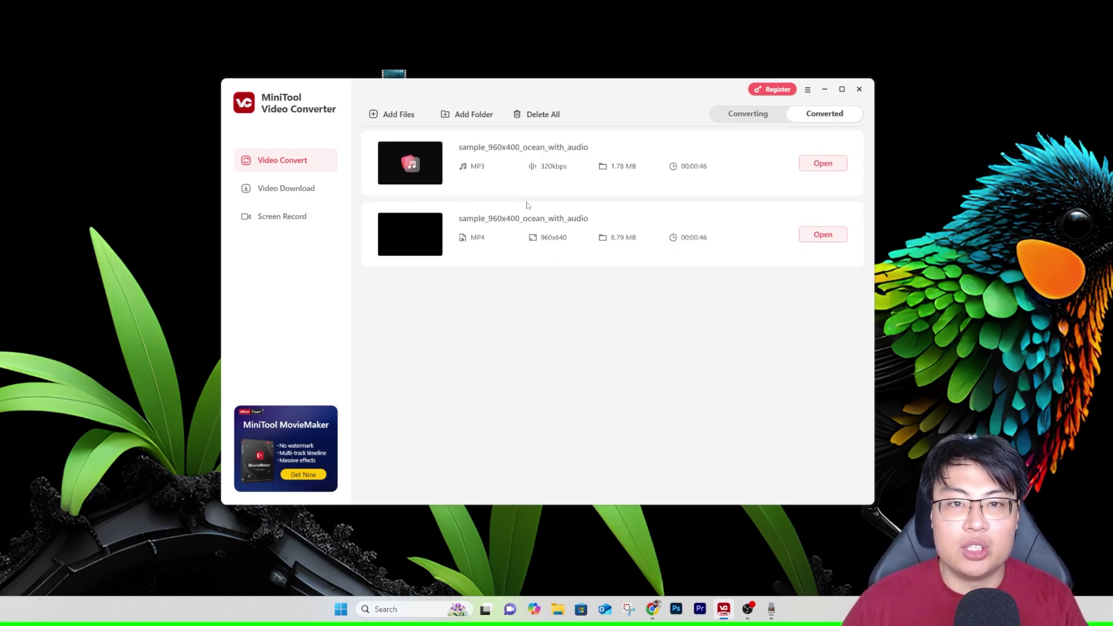
{"action": "left_click", "coordinate": [823, 234]}
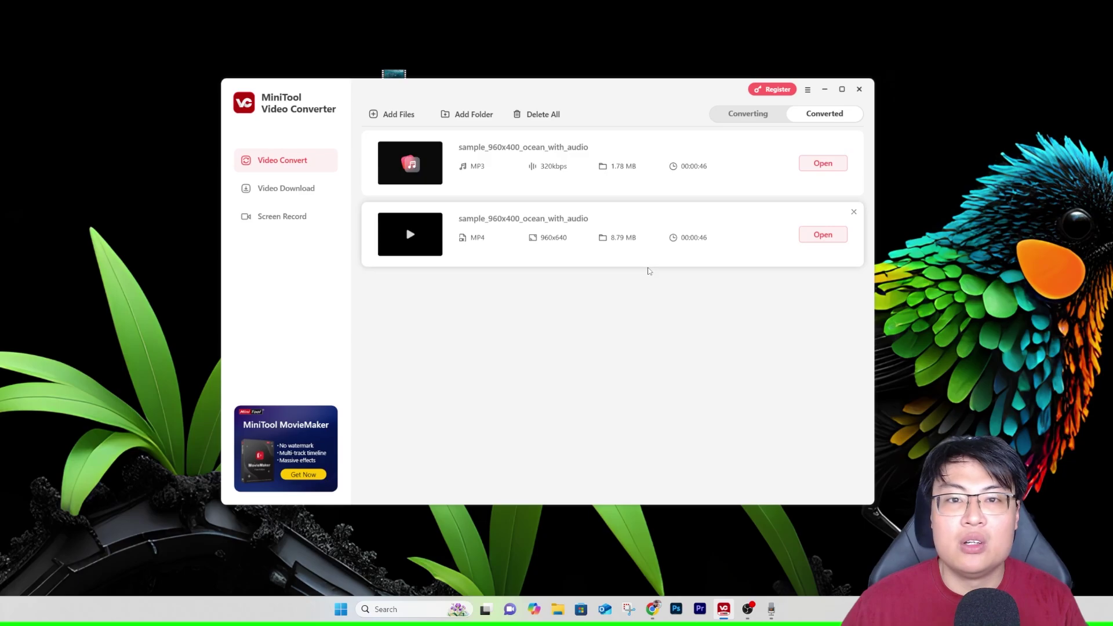
{"action": "right_click", "coordinate": [600, 214]}
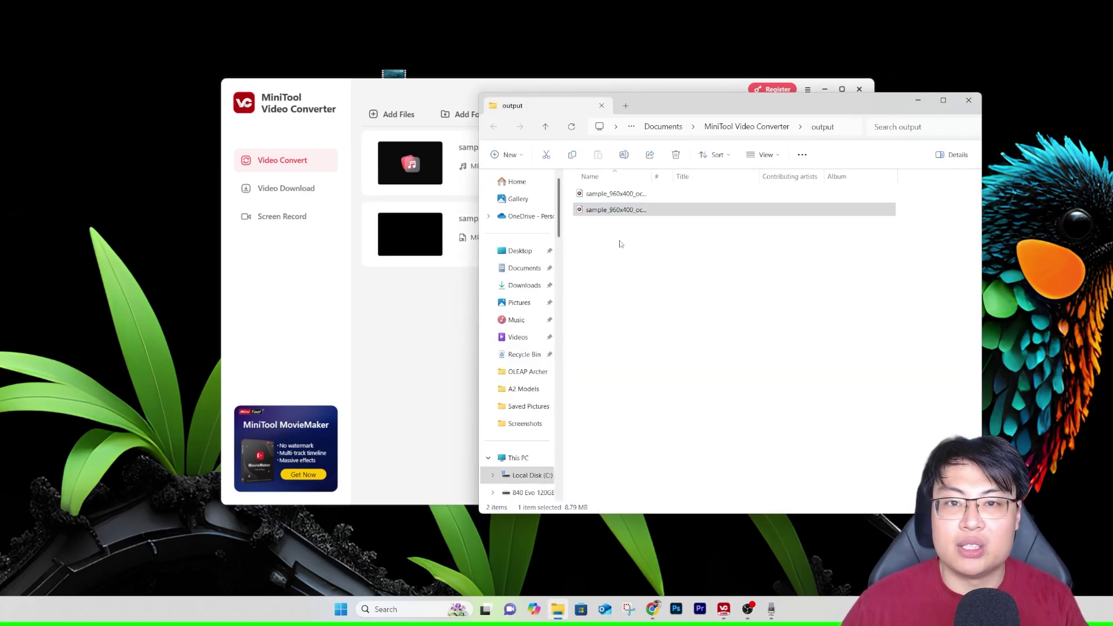
Check the properties of the converted MP4 and MP3 files.
{"action": "left_click", "coordinate": [640, 353]}
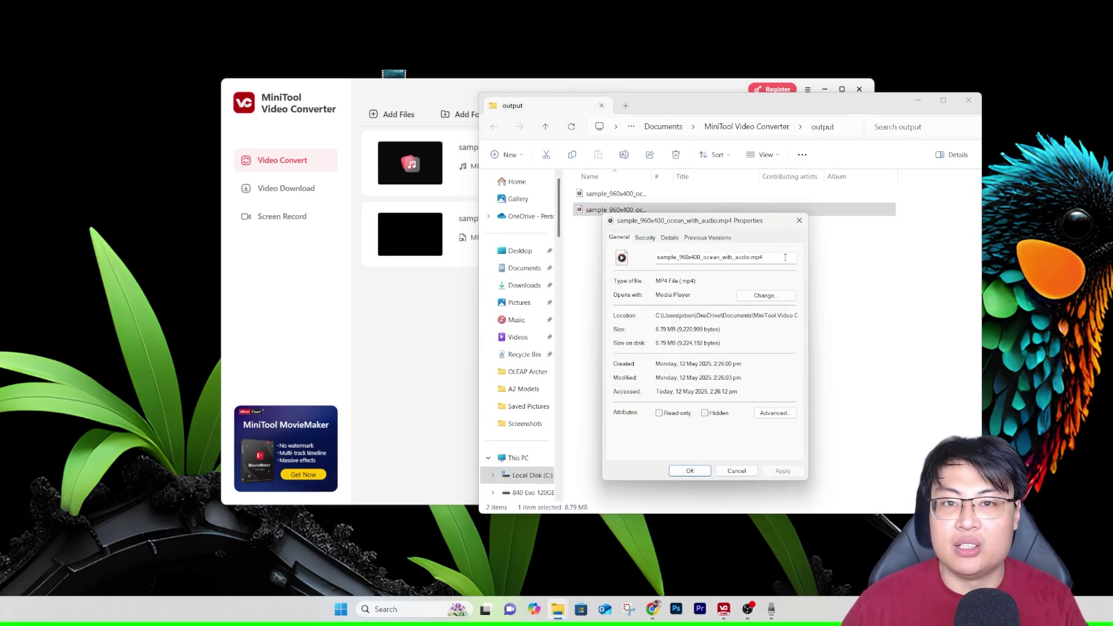
{"action": "left_click", "coordinate": [799, 221]}
{"action": "left_click", "coordinate": [638, 194]}
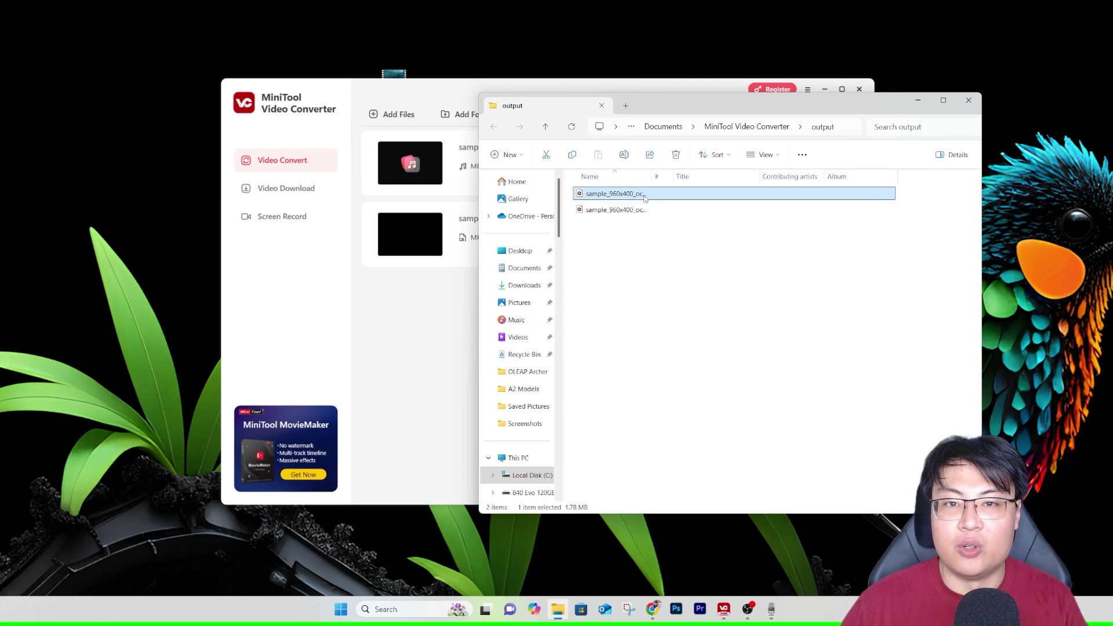
{"action": "right_click", "coordinate": [645, 195]}
{"action": "left_click", "coordinate": [690, 338]}
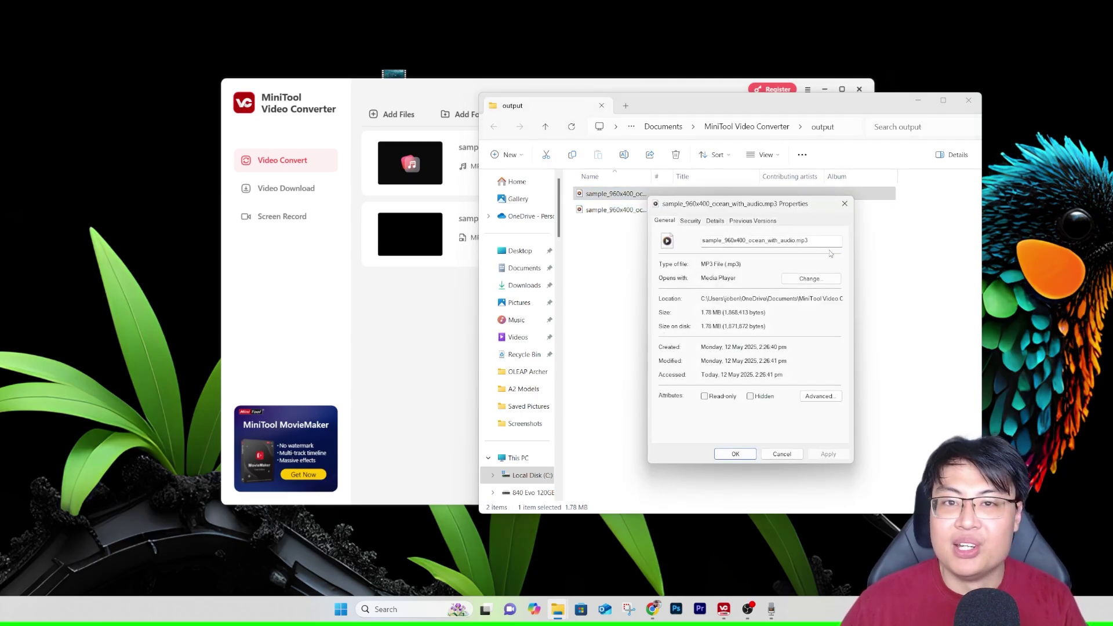
{"action": "left_click_drag", "start_coordinate": [764, 209], "coordinate": [645, 215]}
{"action": "left_click", "coordinate": [725, 204]}
Play the MP3 in Media Player, then close the player and the output folder.
{"action": "key", "text": "Return"}
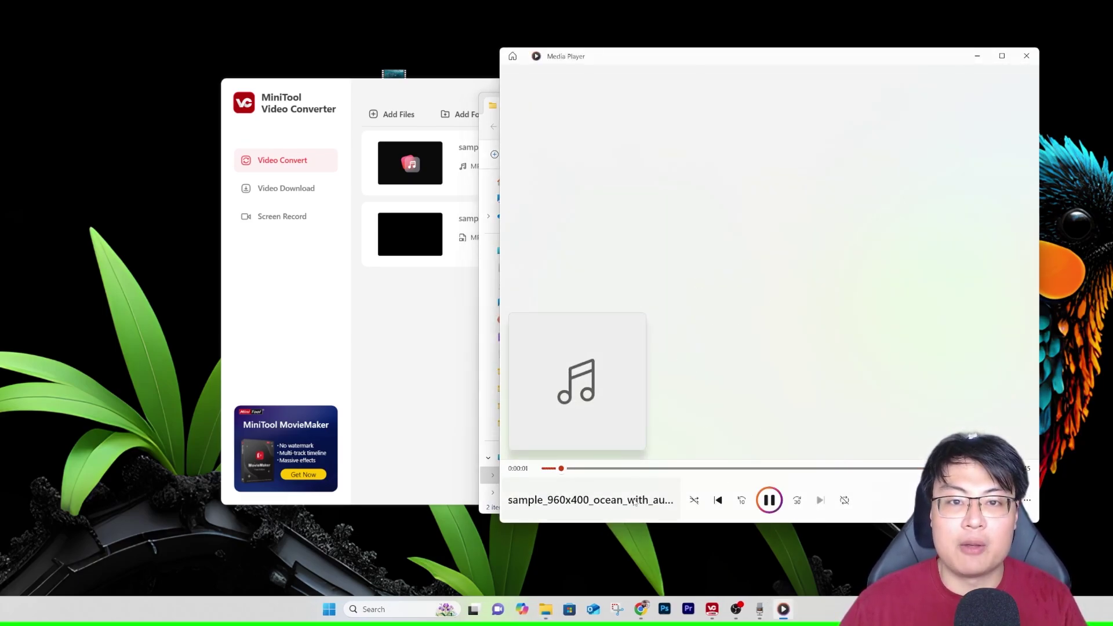
{"action": "left_click", "coordinate": [1027, 56]}
{"action": "left_click", "coordinate": [968, 100]}
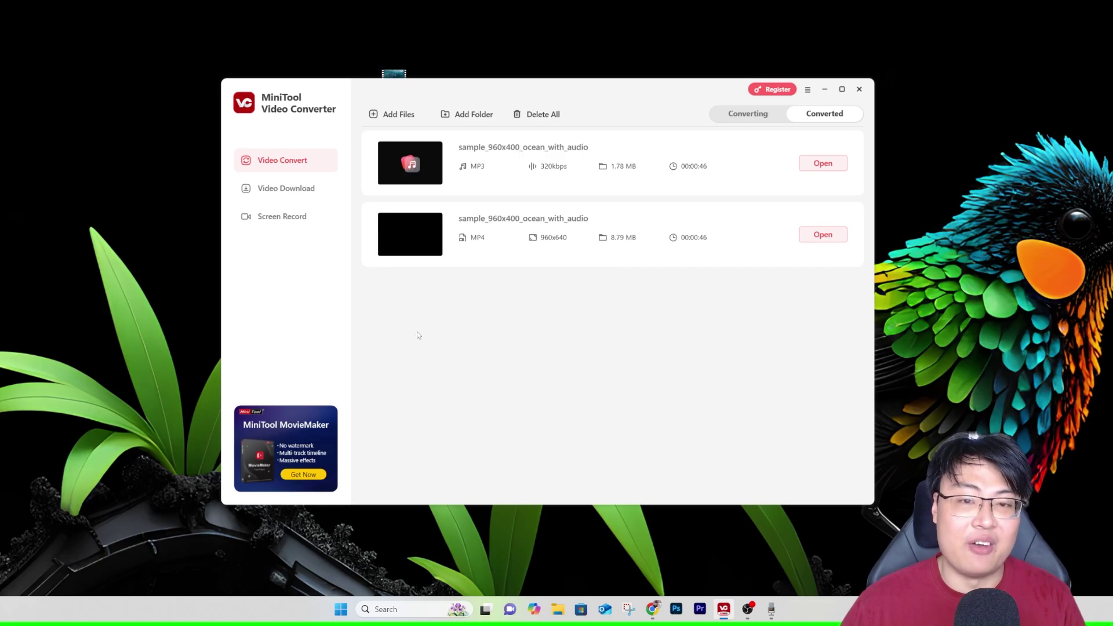
Delete all entries from the Converted list and confirm the warning.
{"action": "left_click", "coordinate": [543, 116]}
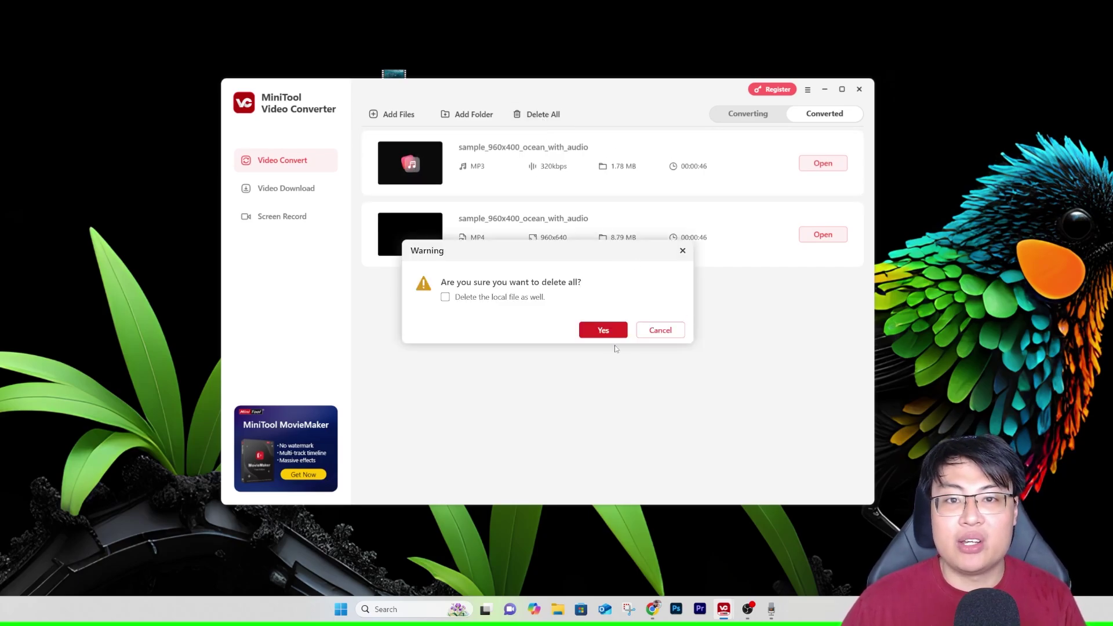
{"action": "left_click", "coordinate": [602, 328]}
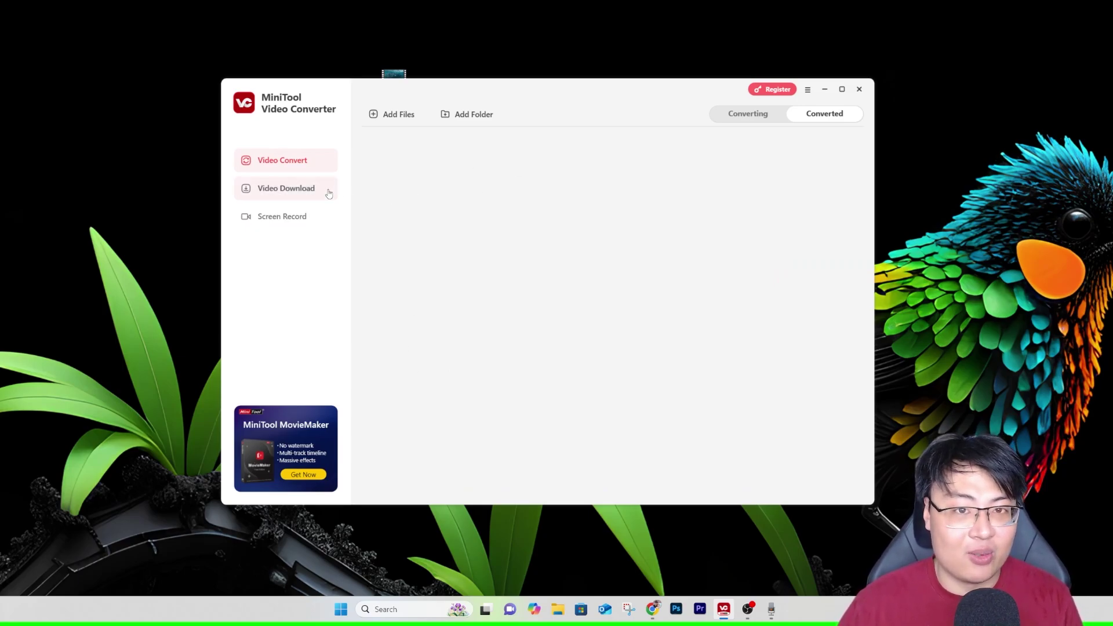
Preview the Video Download and Screen Record sidebar pages, then go back to Video Convert.
{"action": "left_click", "coordinate": [298, 199]}
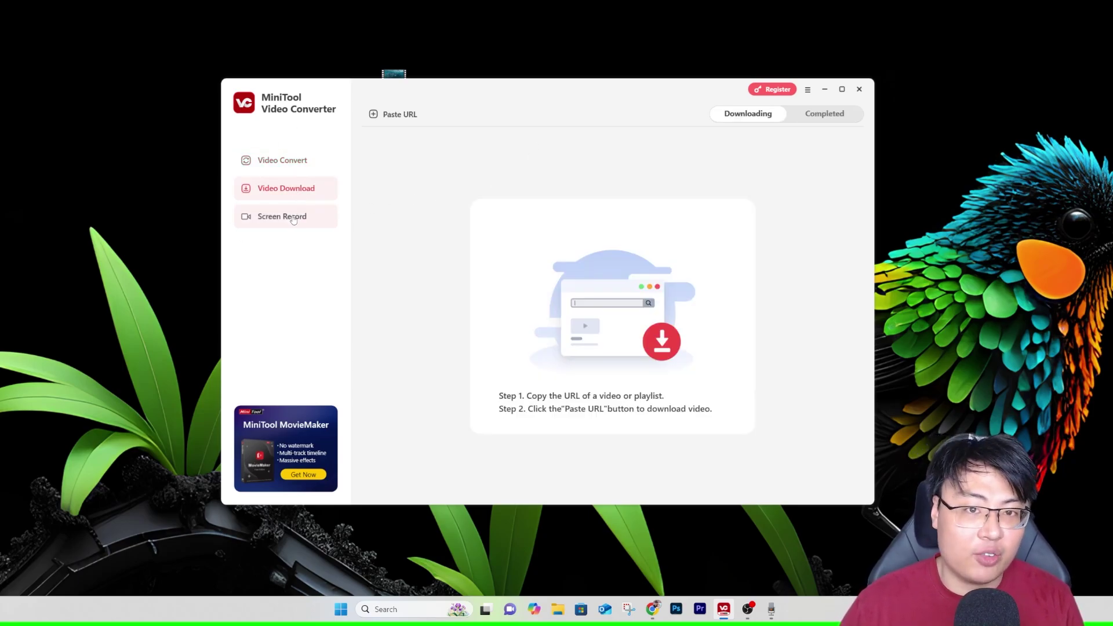
{"action": "left_click", "coordinate": [294, 219]}
{"action": "left_click", "coordinate": [294, 165]}
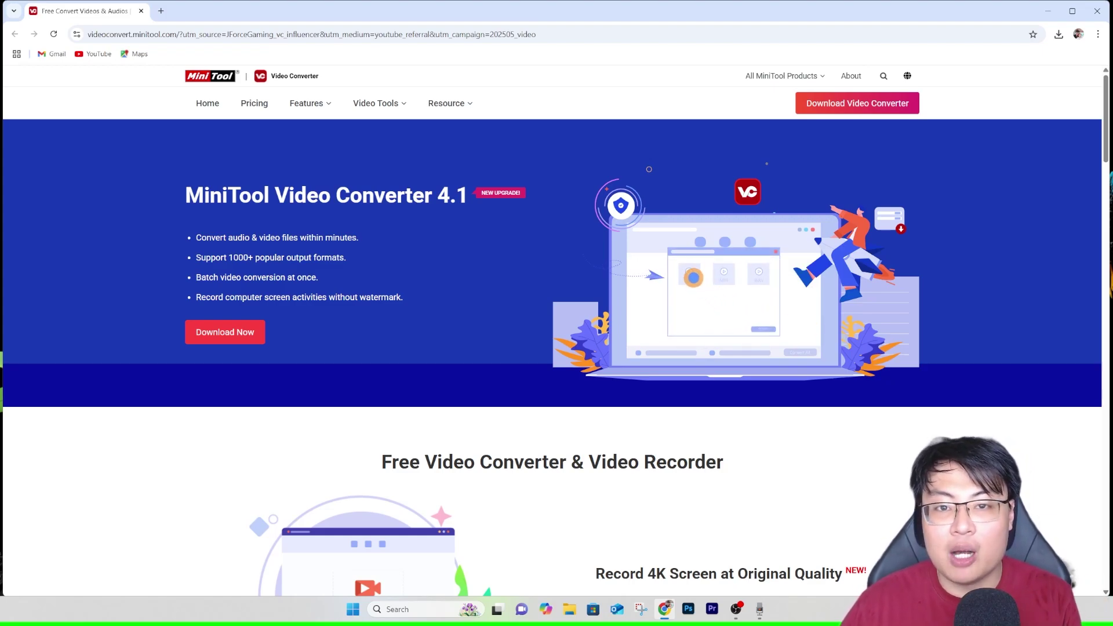
Scroll past the Download Videos, Audio, and Subtitles section to 'How to Work with MiniTool Video Converter'.
{"action": "scroll", "coordinate": [551, 348], "scroll_direction": "down", "scroll_amount": 1}
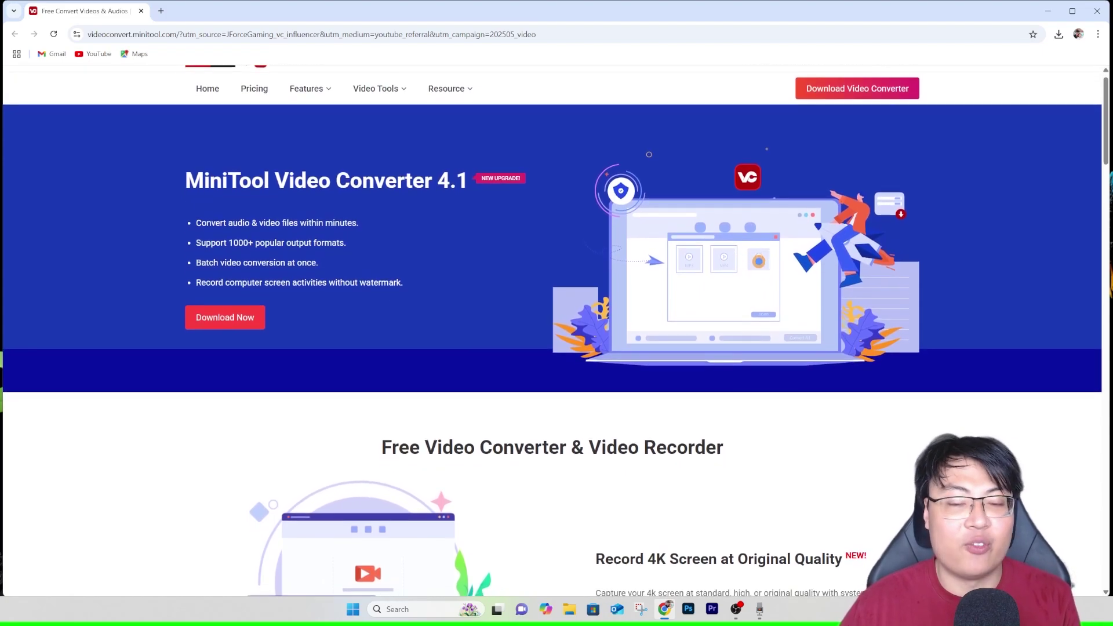
{"action": "scroll", "coordinate": [551, 348], "scroll_direction": "down", "scroll_amount": 1}
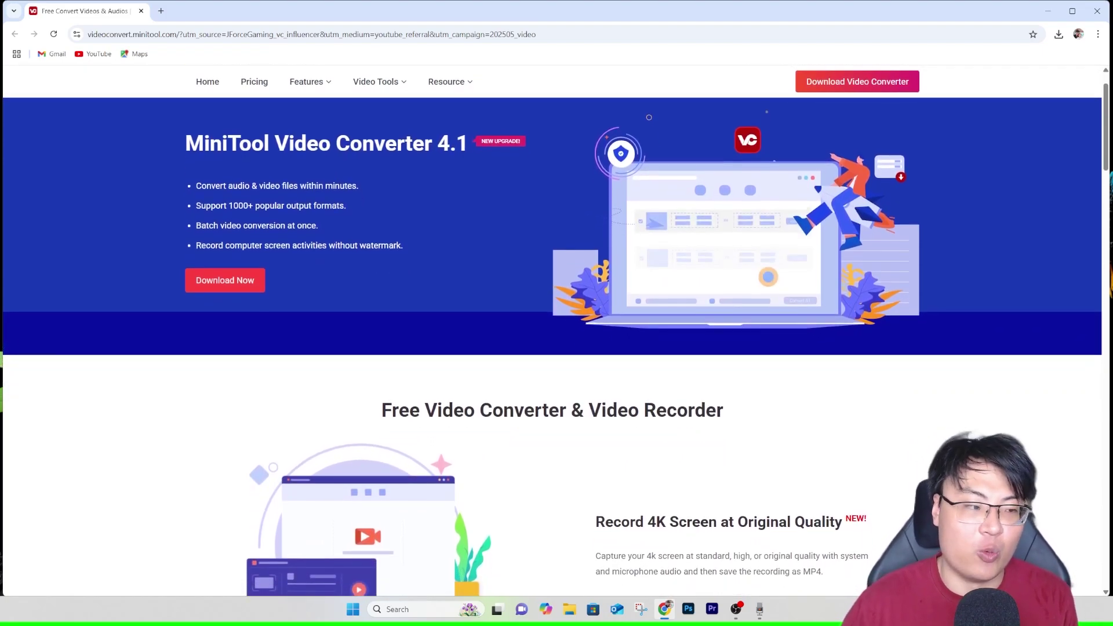
{"action": "scroll", "coordinate": [550, 347], "scroll_direction": "down", "scroll_amount": 2}
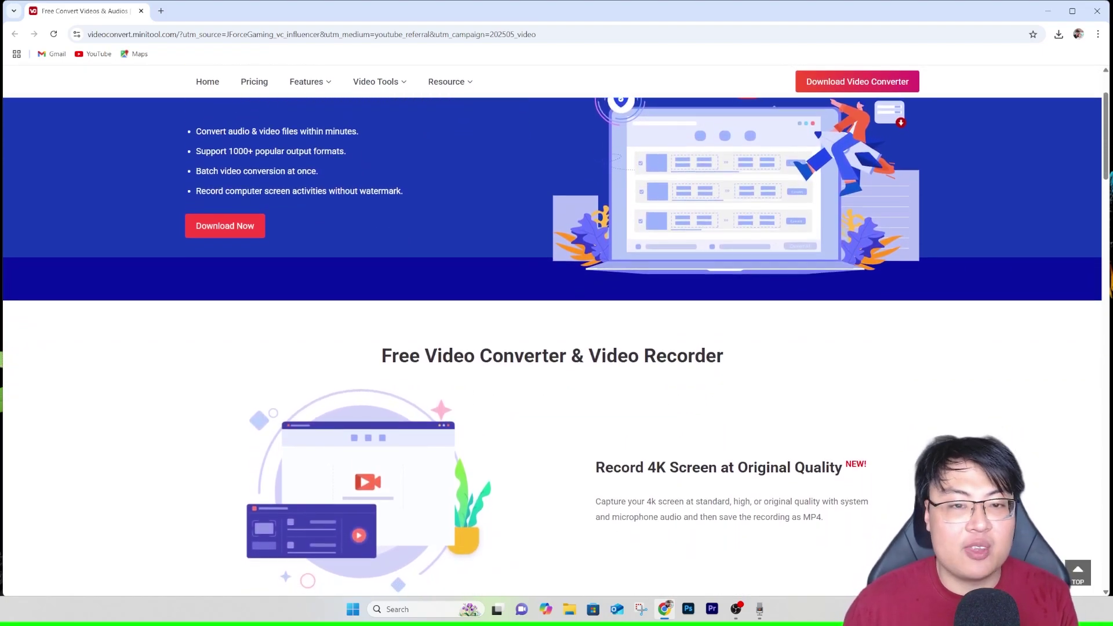
{"action": "scroll", "coordinate": [551, 348], "scroll_direction": "down", "scroll_amount": 2}
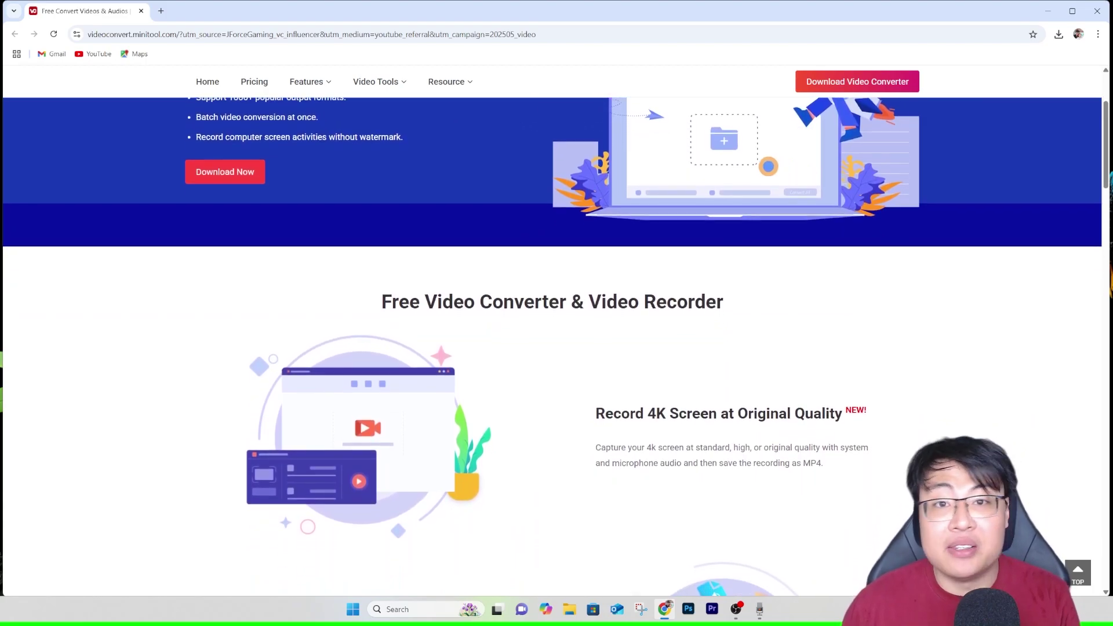
{"action": "scroll", "coordinate": [550, 348], "scroll_direction": "down", "scroll_amount": 2}
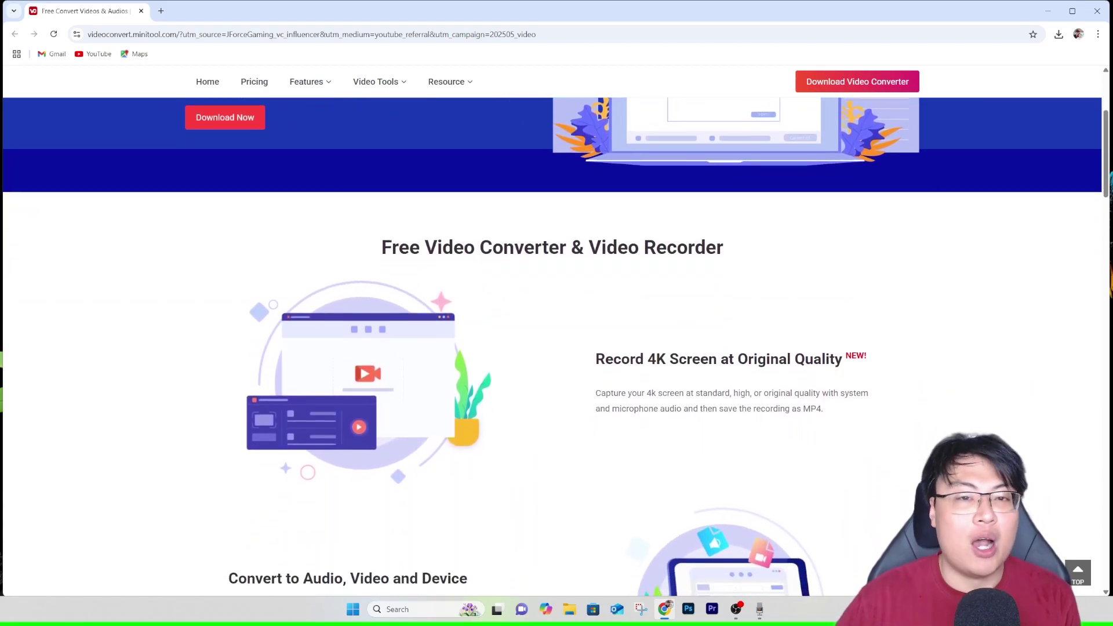
{"action": "scroll", "coordinate": [550, 348], "scroll_direction": "down", "scroll_amount": 2}
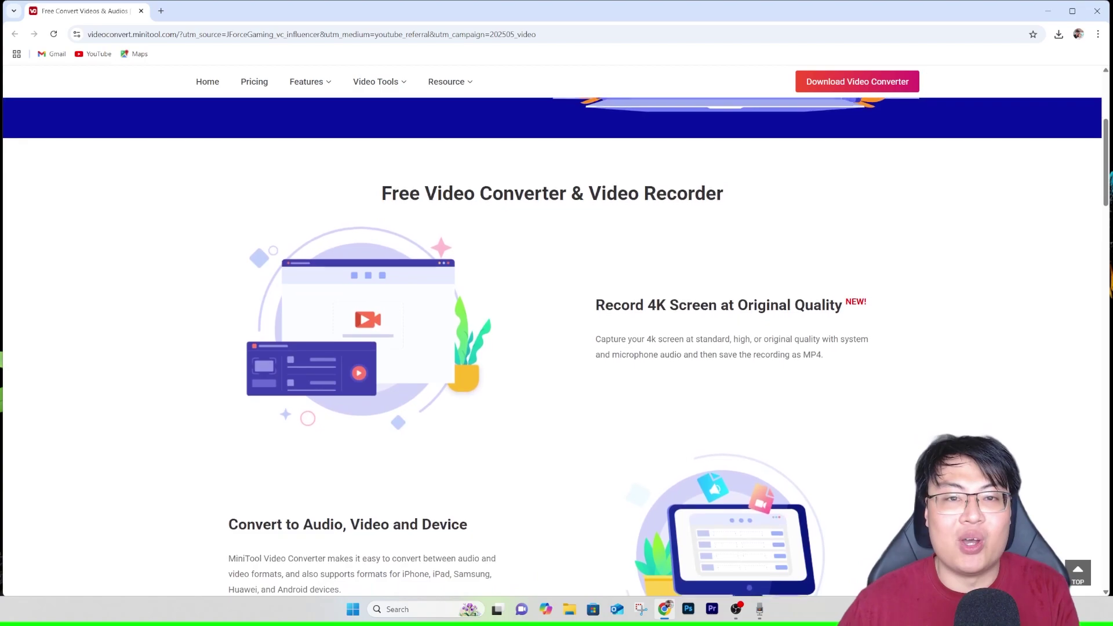
{"action": "scroll", "coordinate": [550, 348], "scroll_direction": "down", "scroll_amount": 2}
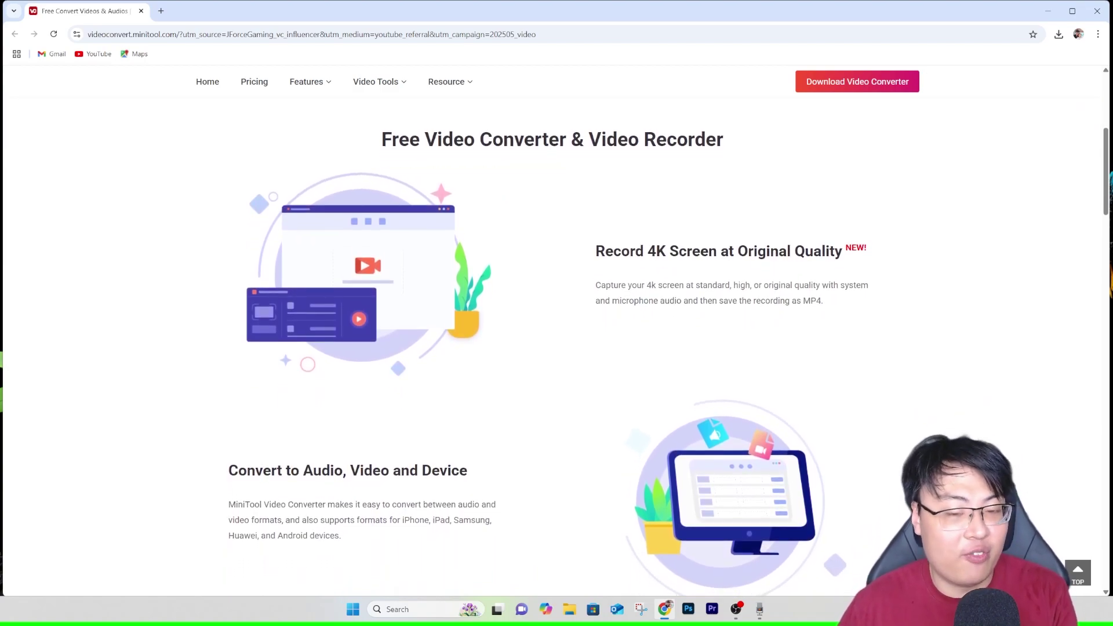
{"action": "scroll", "coordinate": [551, 348], "scroll_direction": "down", "scroll_amount": 2}
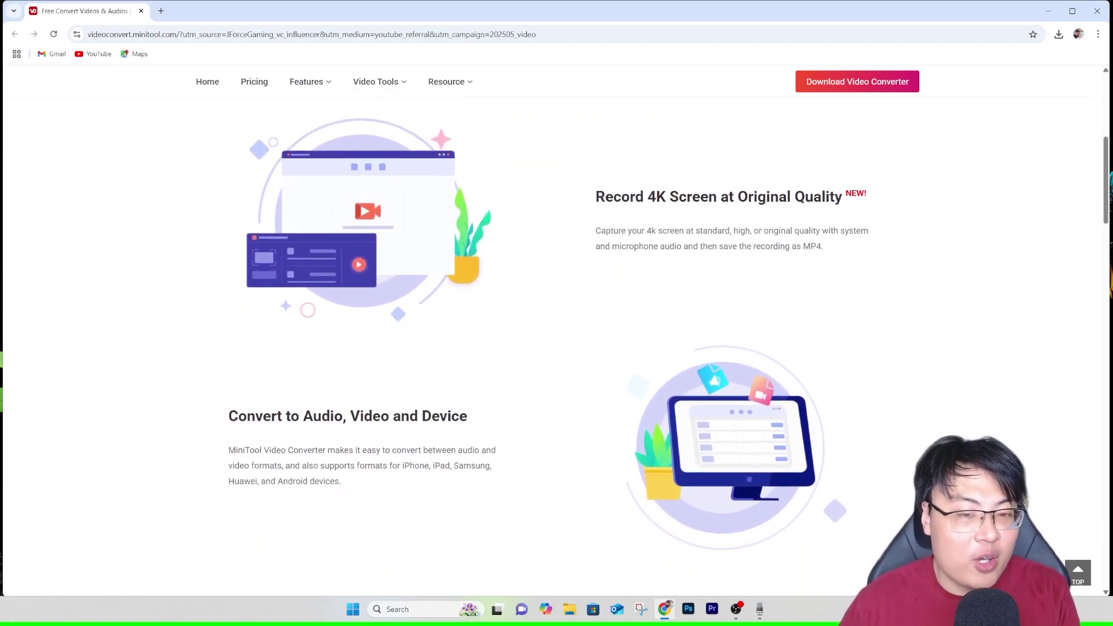
{"action": "scroll", "coordinate": [550, 348], "scroll_direction": "down", "scroll_amount": 2}
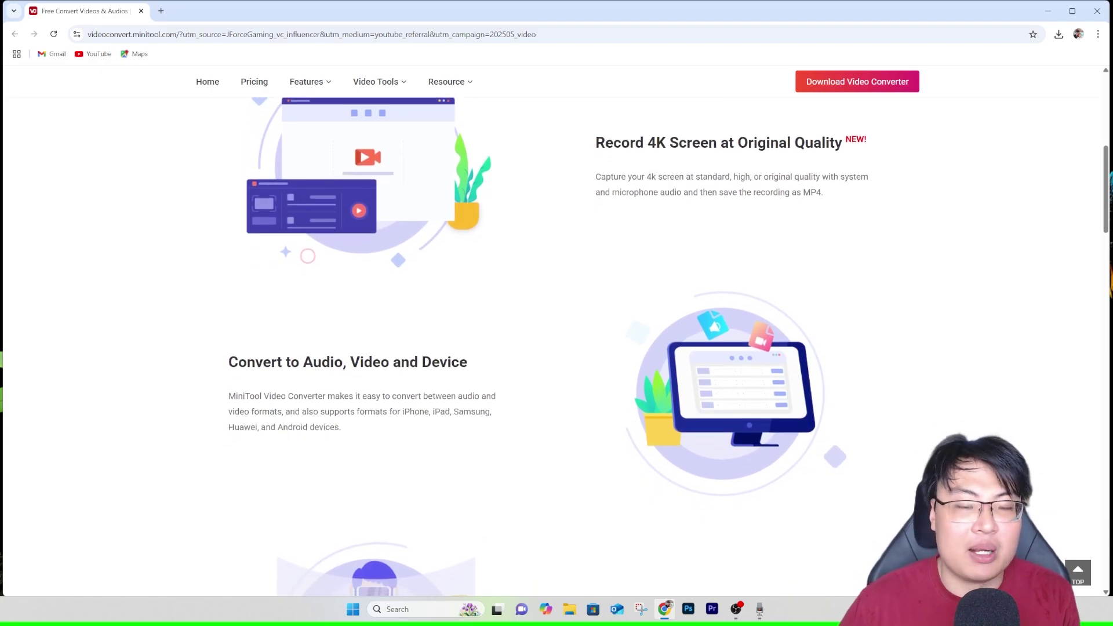
{"action": "scroll", "coordinate": [550, 347], "scroll_direction": "down", "scroll_amount": 3}
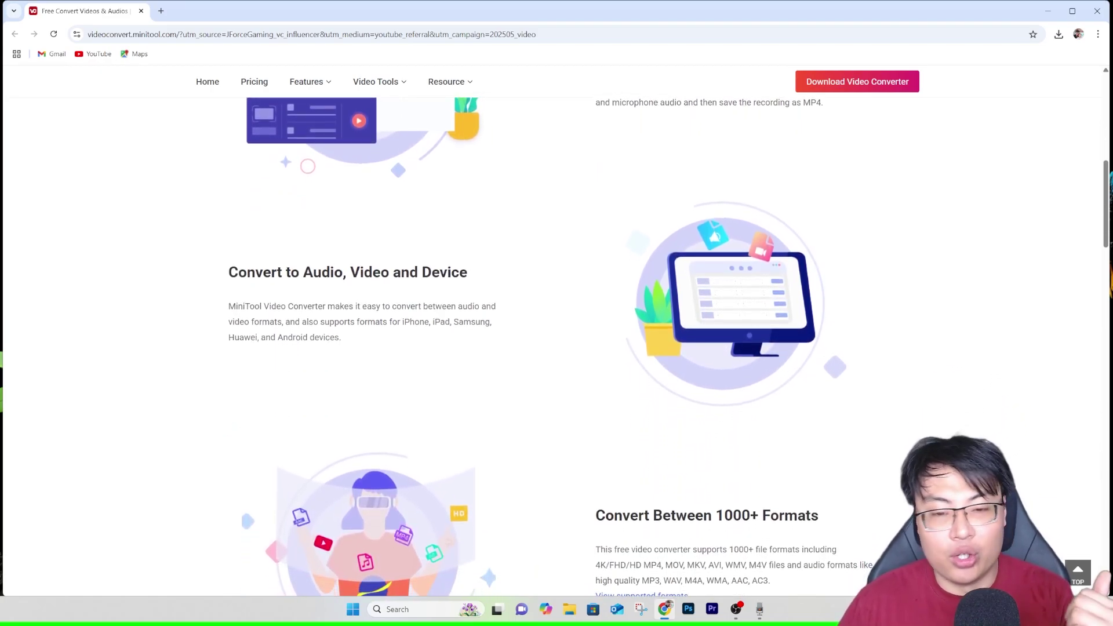
{"action": "scroll", "coordinate": [551, 348], "scroll_direction": "down", "scroll_amount": 2}
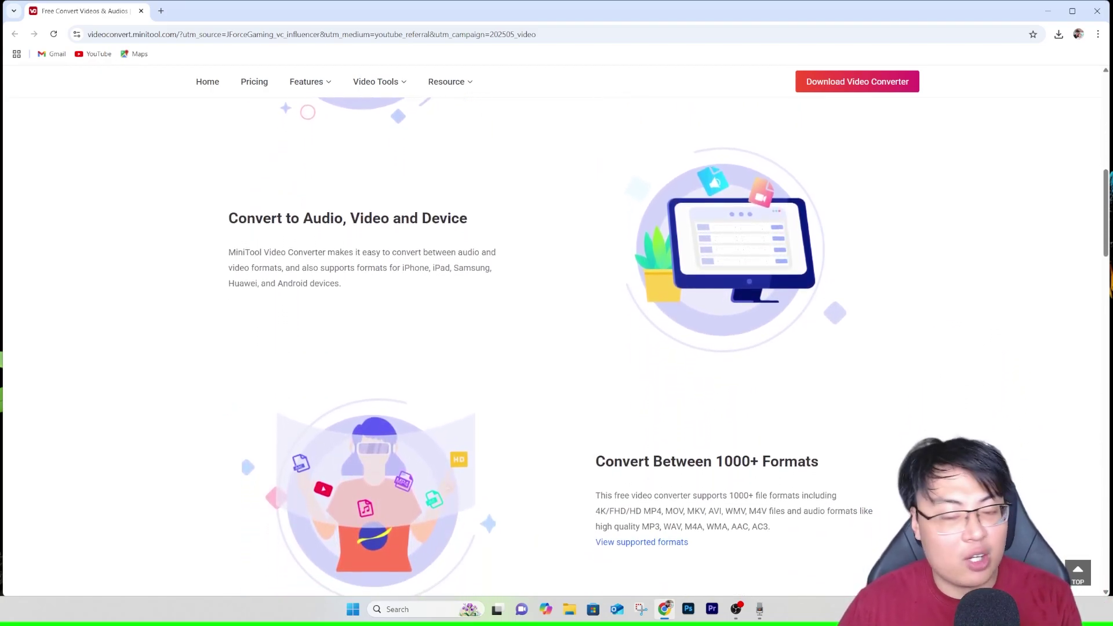
{"action": "scroll", "coordinate": [550, 348], "scroll_direction": "down", "scroll_amount": 2}
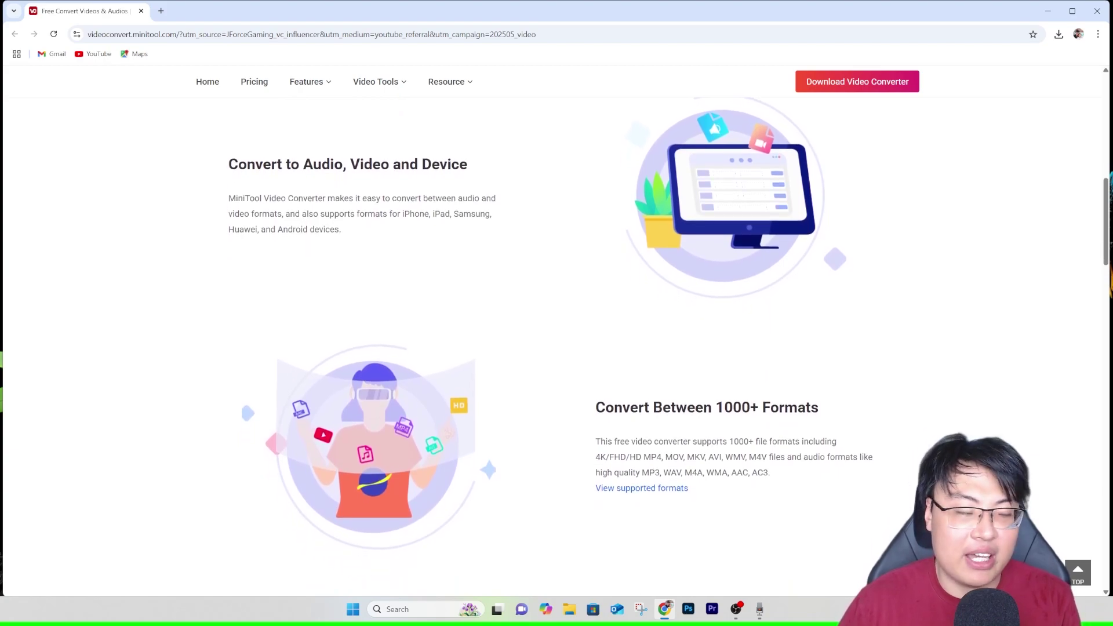
{"action": "scroll", "coordinate": [551, 347], "scroll_direction": "down", "scroll_amount": 2}
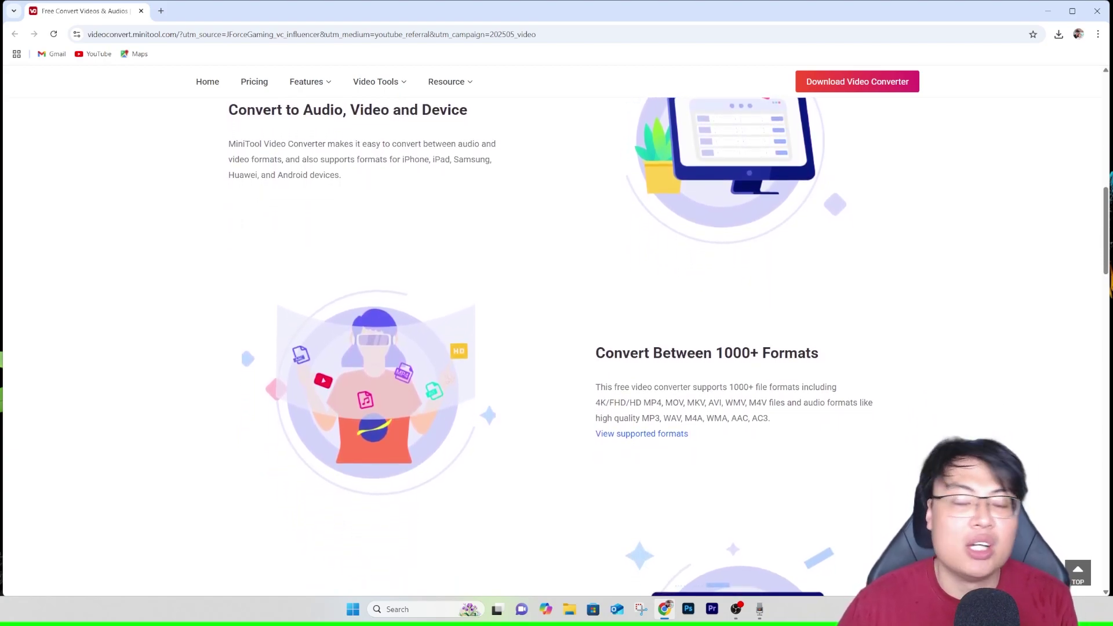
{"action": "scroll", "coordinate": [550, 348], "scroll_direction": "down", "scroll_amount": 2}
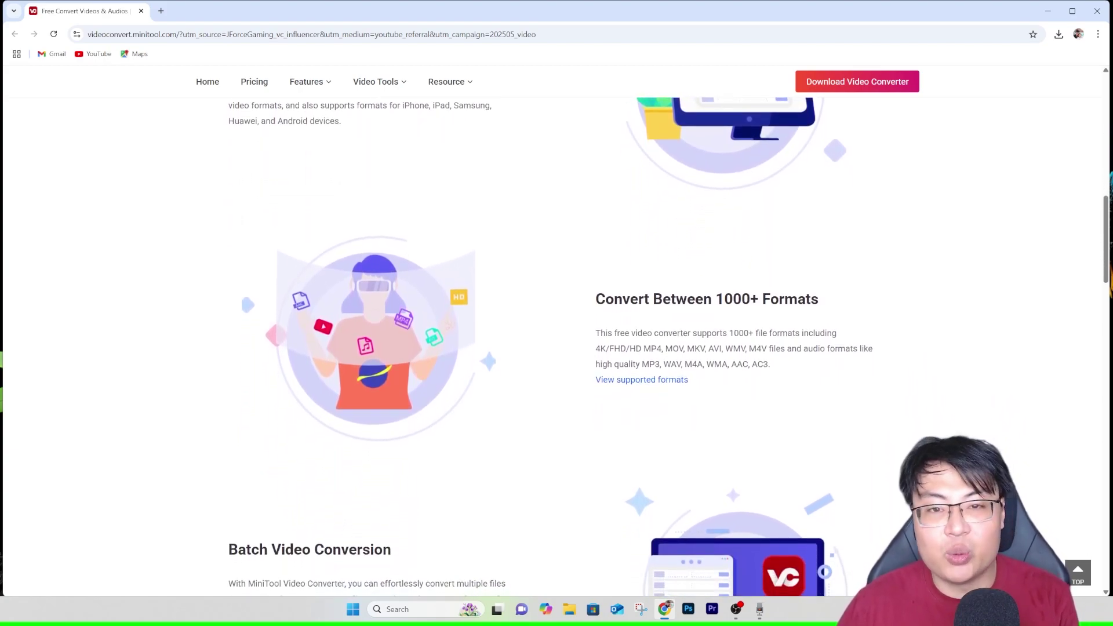
{"action": "scroll", "coordinate": [550, 348], "scroll_direction": "down", "scroll_amount": 2}
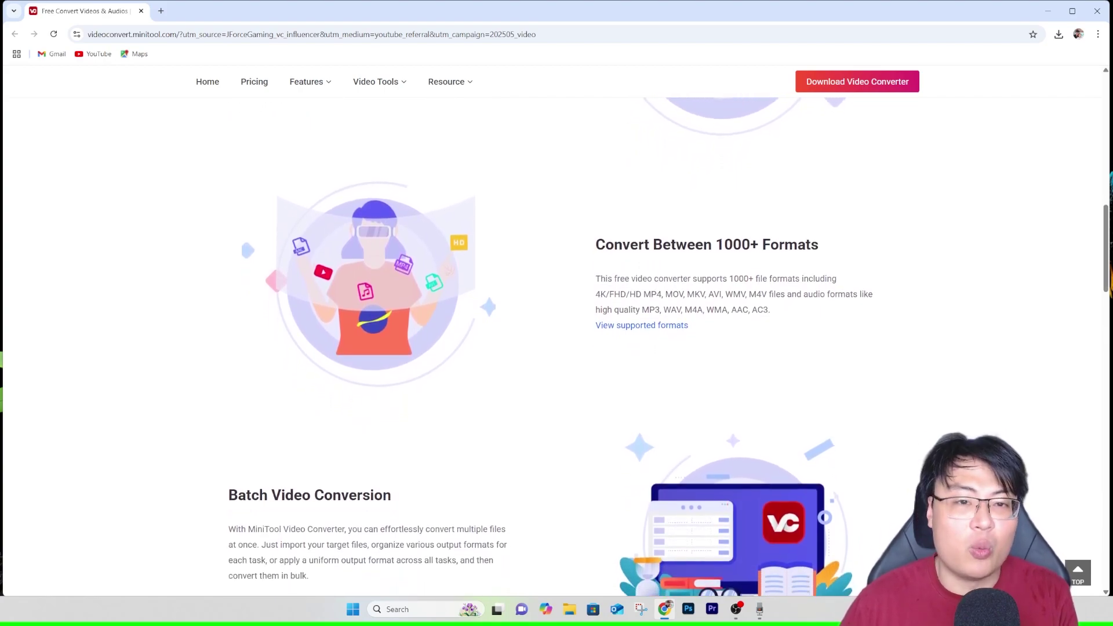
{"action": "scroll", "coordinate": [550, 347], "scroll_direction": "down", "scroll_amount": 2}
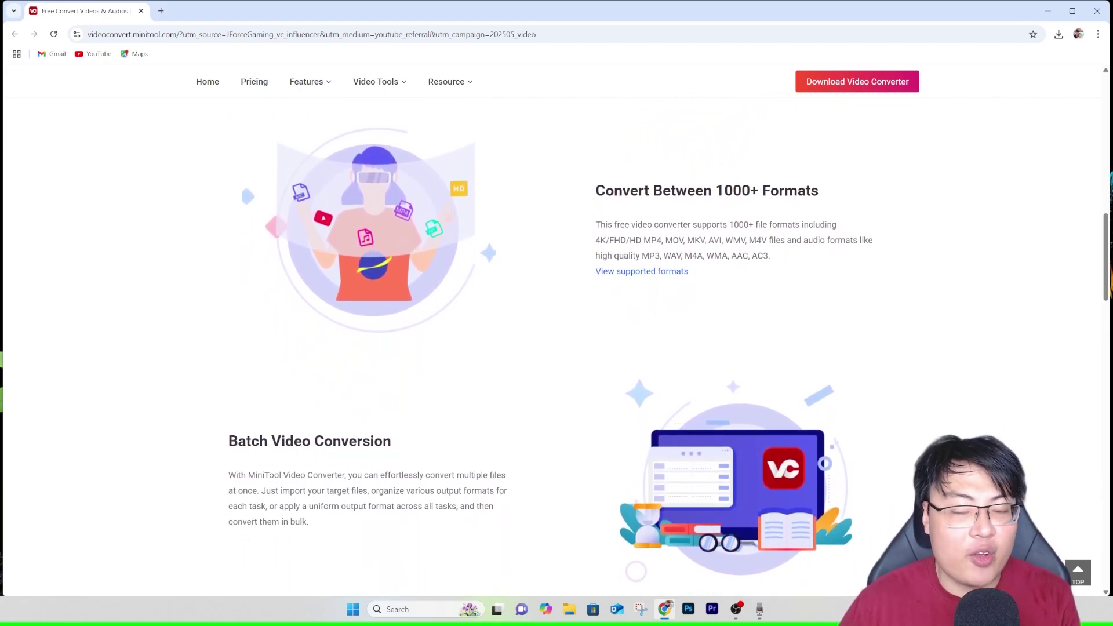
{"action": "scroll", "coordinate": [550, 347], "scroll_direction": "down", "scroll_amount": 2}
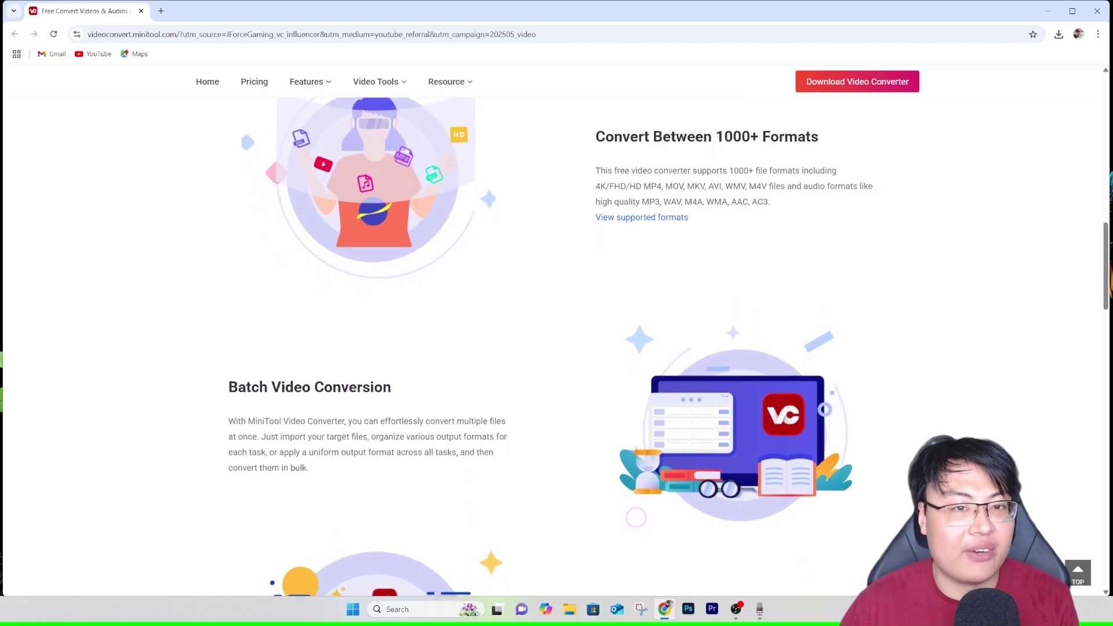
{"action": "scroll", "coordinate": [551, 348], "scroll_direction": "down", "scroll_amount": 2}
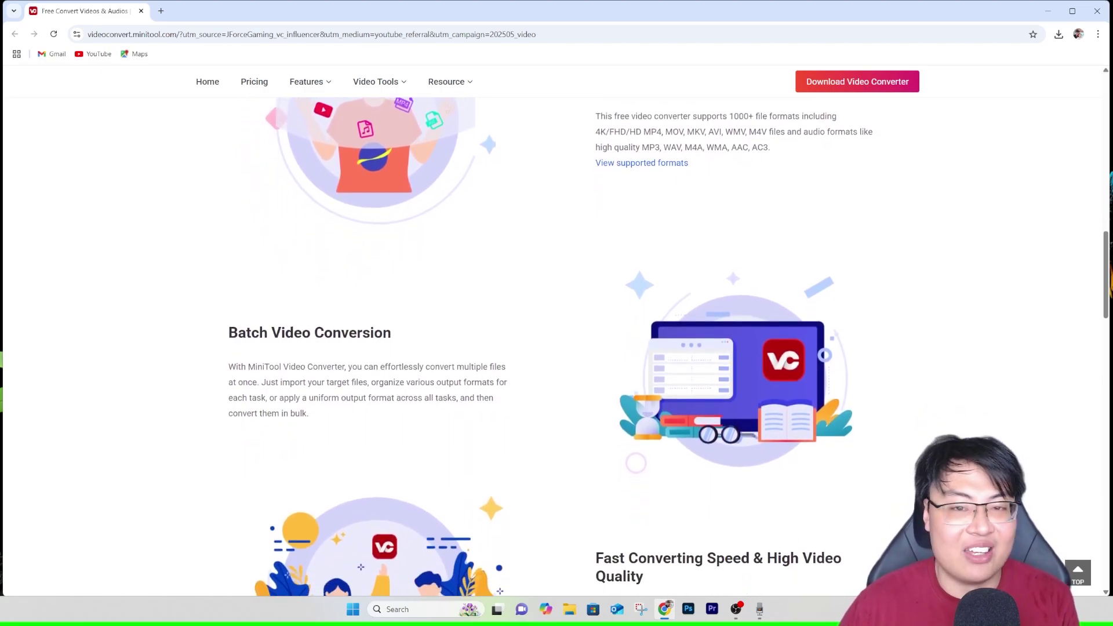
{"action": "scroll", "coordinate": [551, 348], "scroll_direction": "down", "scroll_amount": 2}
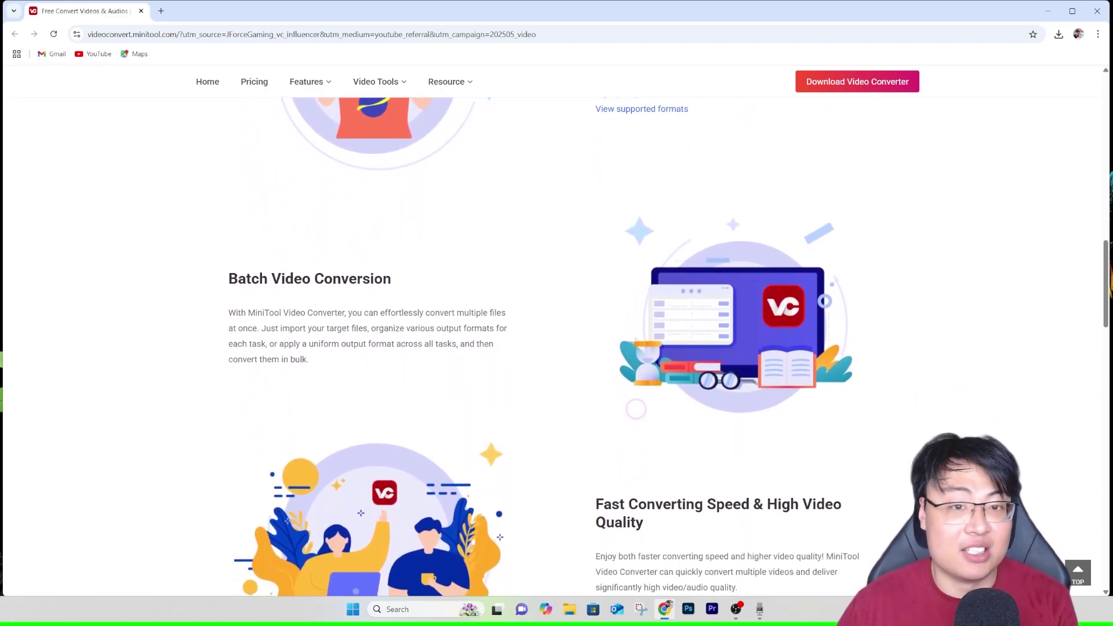
{"action": "scroll", "coordinate": [550, 348], "scroll_direction": "down", "scroll_amount": 2}
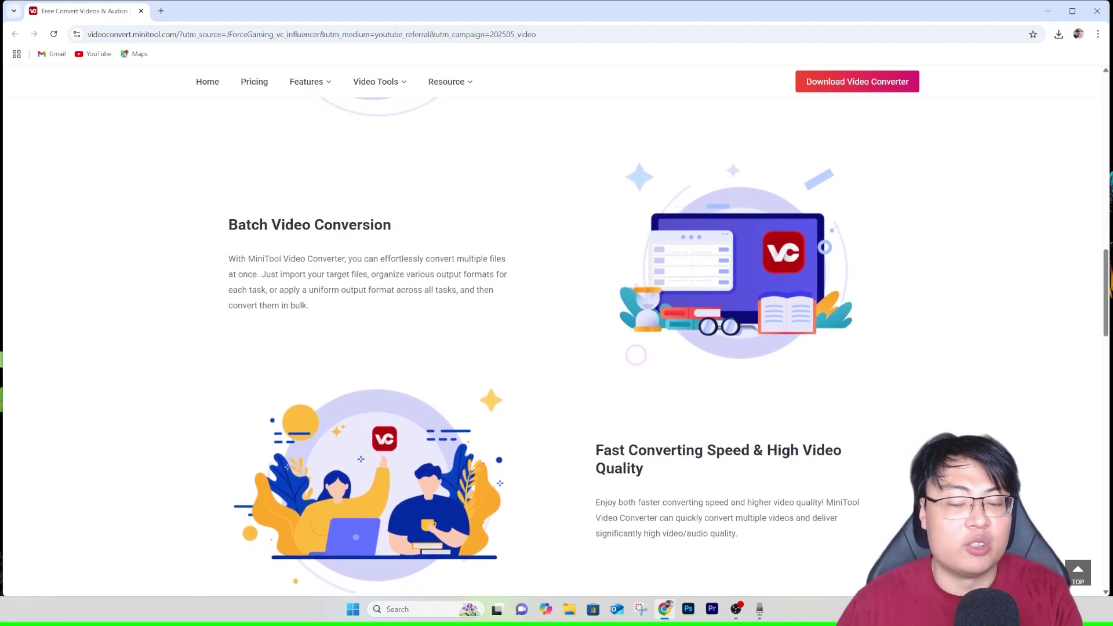
{"action": "scroll", "coordinate": [550, 347], "scroll_direction": "down", "scroll_amount": 2}
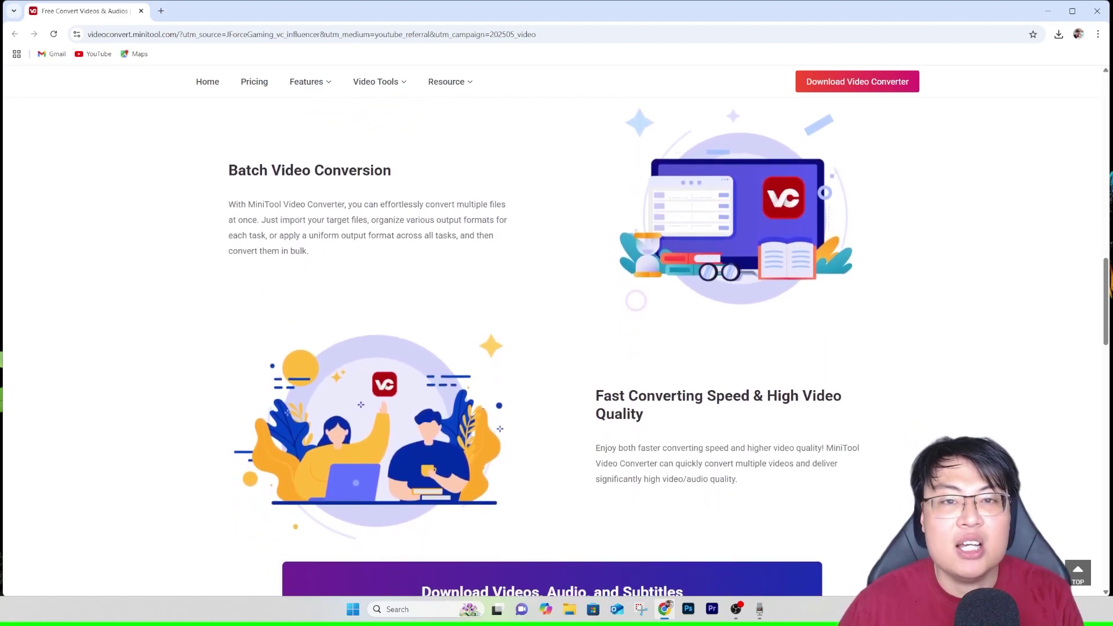
{"action": "scroll", "coordinate": [550, 348], "scroll_direction": "down", "scroll_amount": 2}
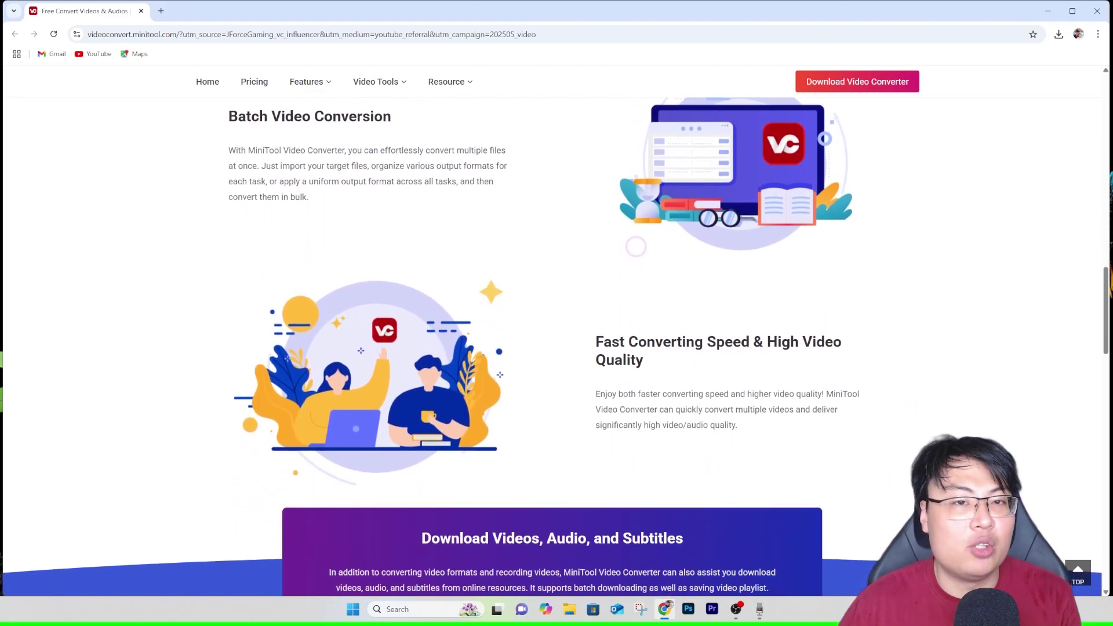
{"action": "scroll", "coordinate": [550, 348], "scroll_direction": "down", "scroll_amount": 2}
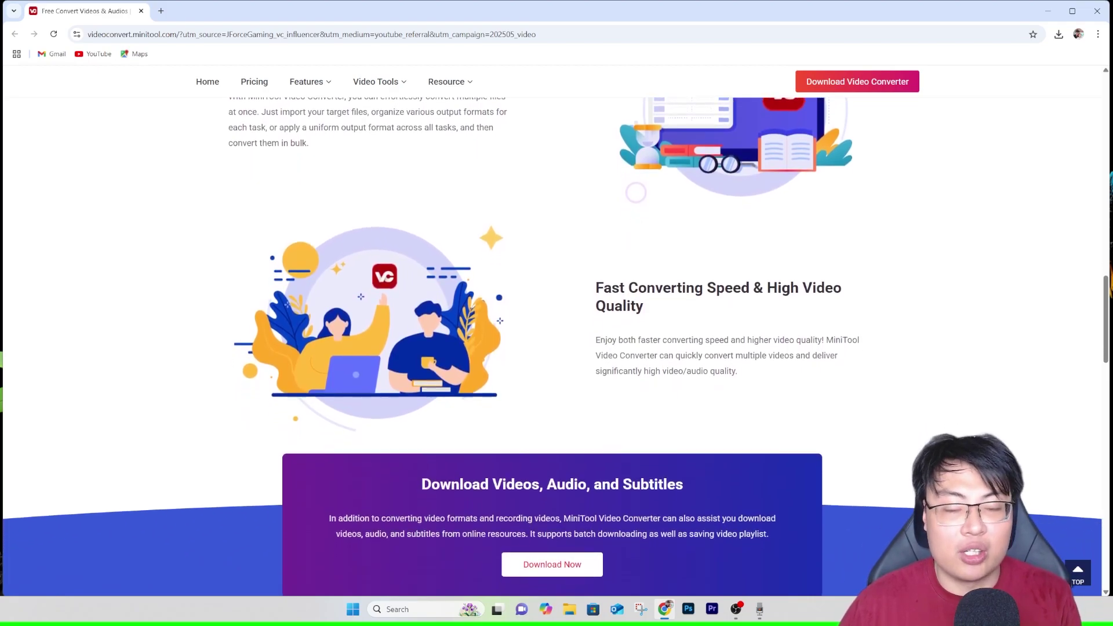
{"action": "scroll", "coordinate": [551, 347], "scroll_direction": "down", "scroll_amount": 2}
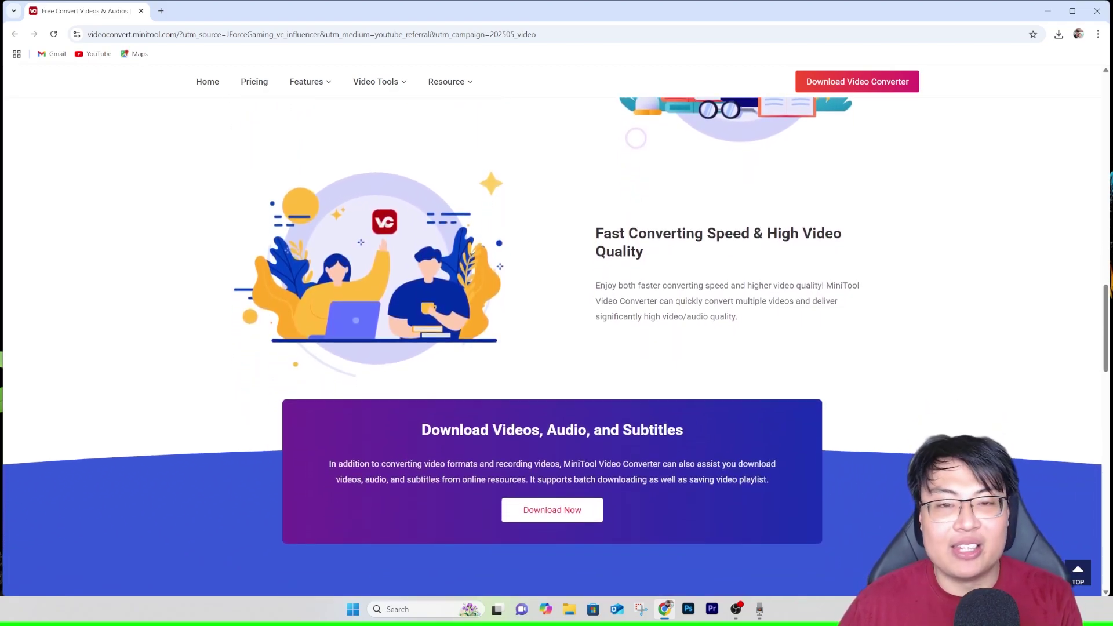
{"action": "scroll", "coordinate": [551, 348], "scroll_direction": "down", "scroll_amount": 2}
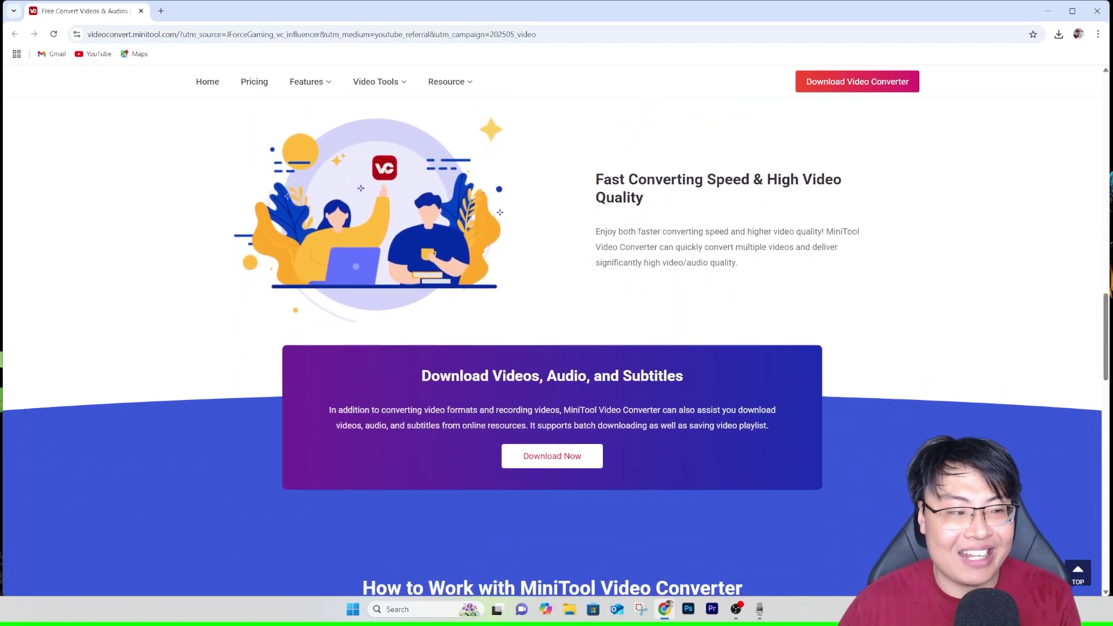
{"action": "scroll", "coordinate": [550, 347], "scroll_direction": "down", "scroll_amount": 2}
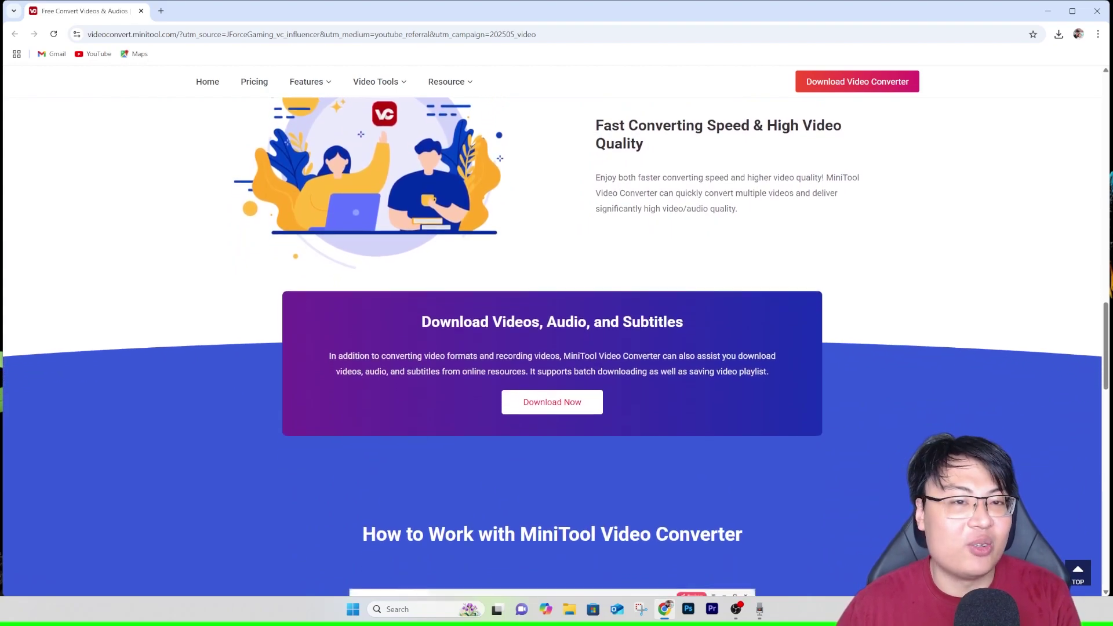
{"action": "scroll", "coordinate": [551, 348], "scroll_direction": "down", "scroll_amount": 2}
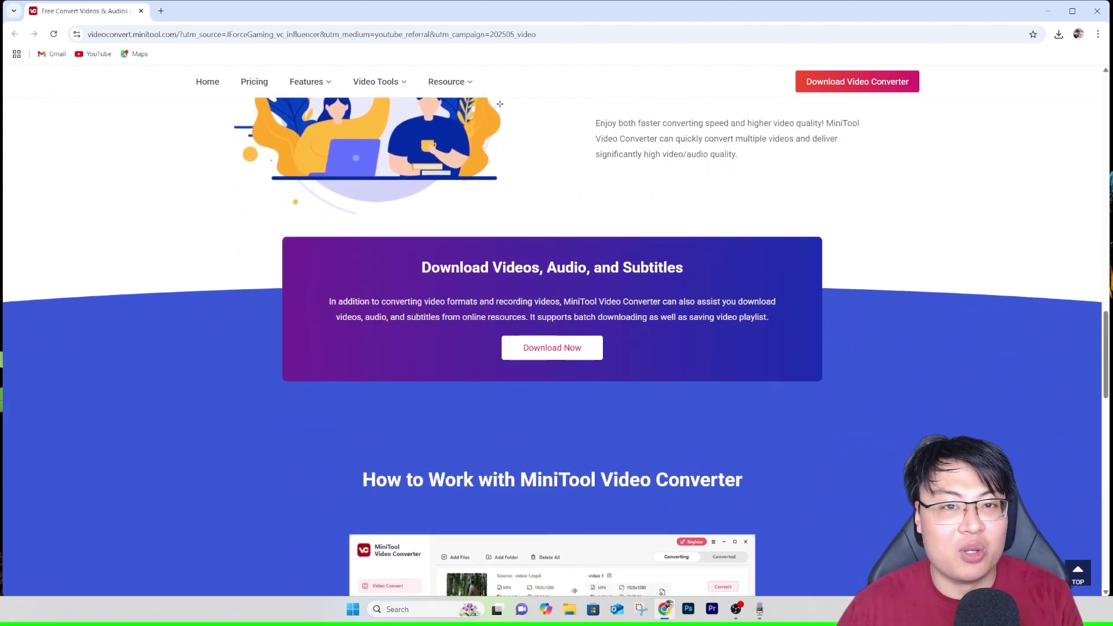
{"action": "scroll", "coordinate": [551, 347], "scroll_direction": "down", "scroll_amount": 2}
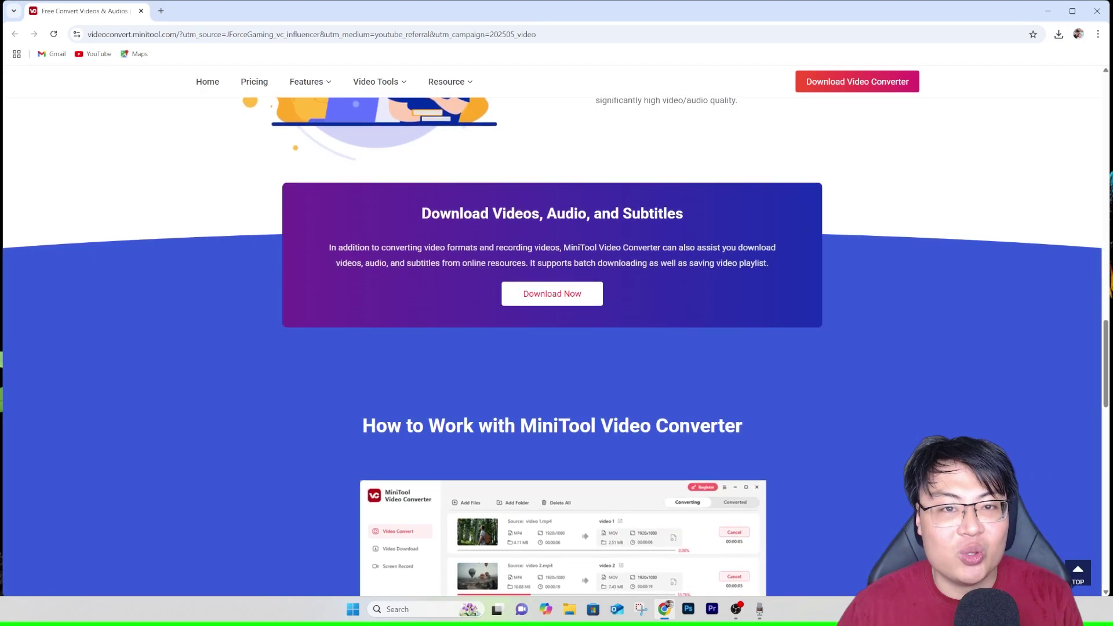
{"action": "scroll", "coordinate": [551, 347], "scroll_direction": "down", "scroll_amount": 2}
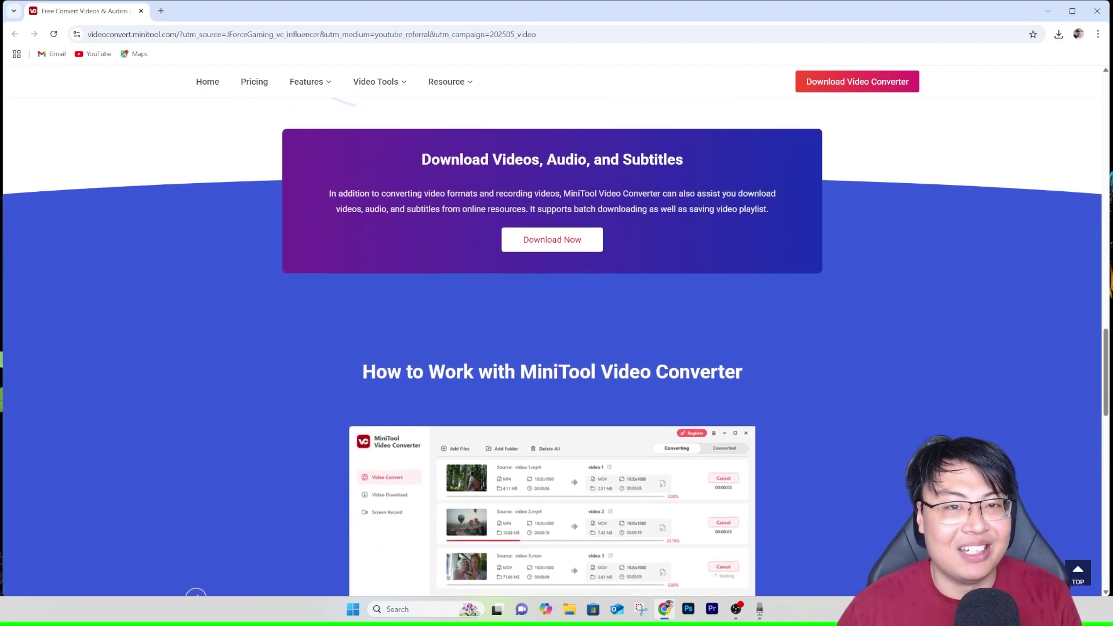